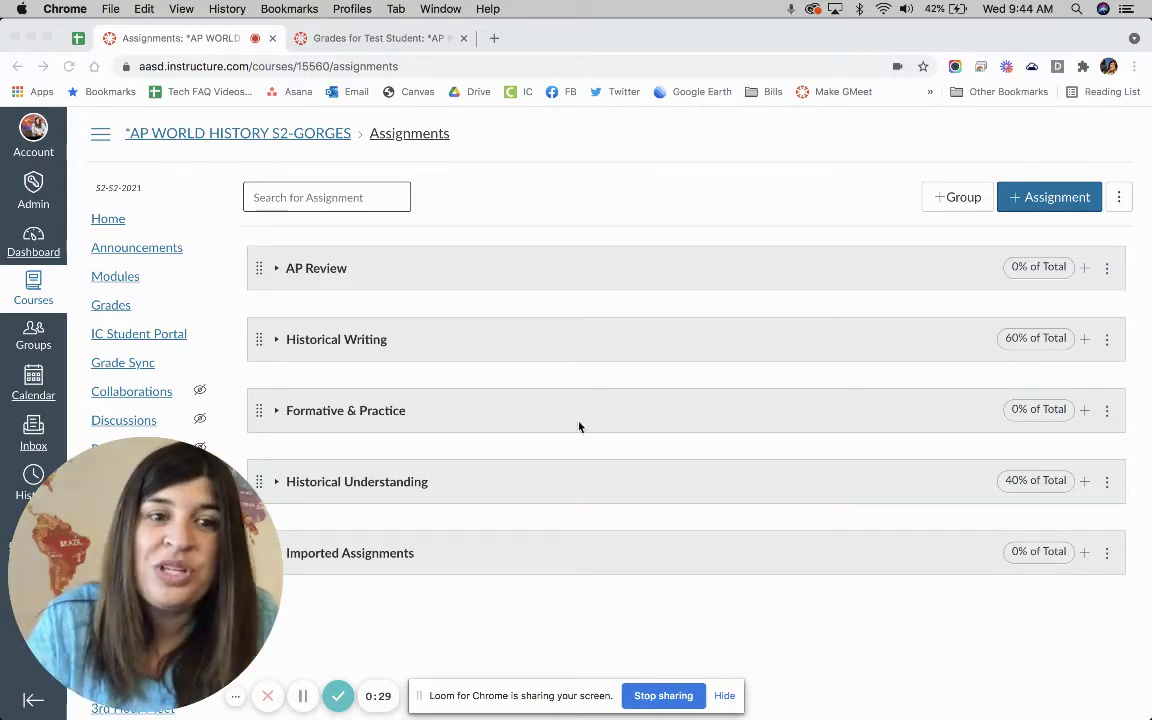
# Expand and collapse the AP Review, Historical Writing and Formative & Practice groups to review the assignments in each
pyautogui.scroll(-2, 131, 295)
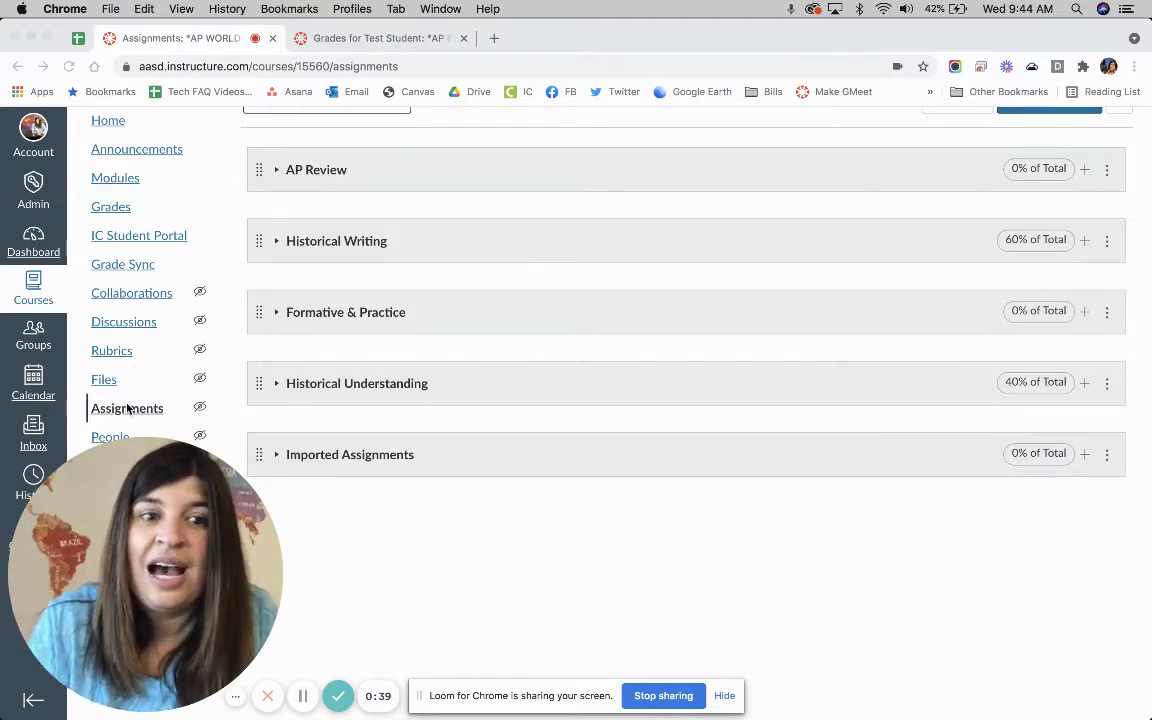
pyautogui.scroll(2, 514, 437)
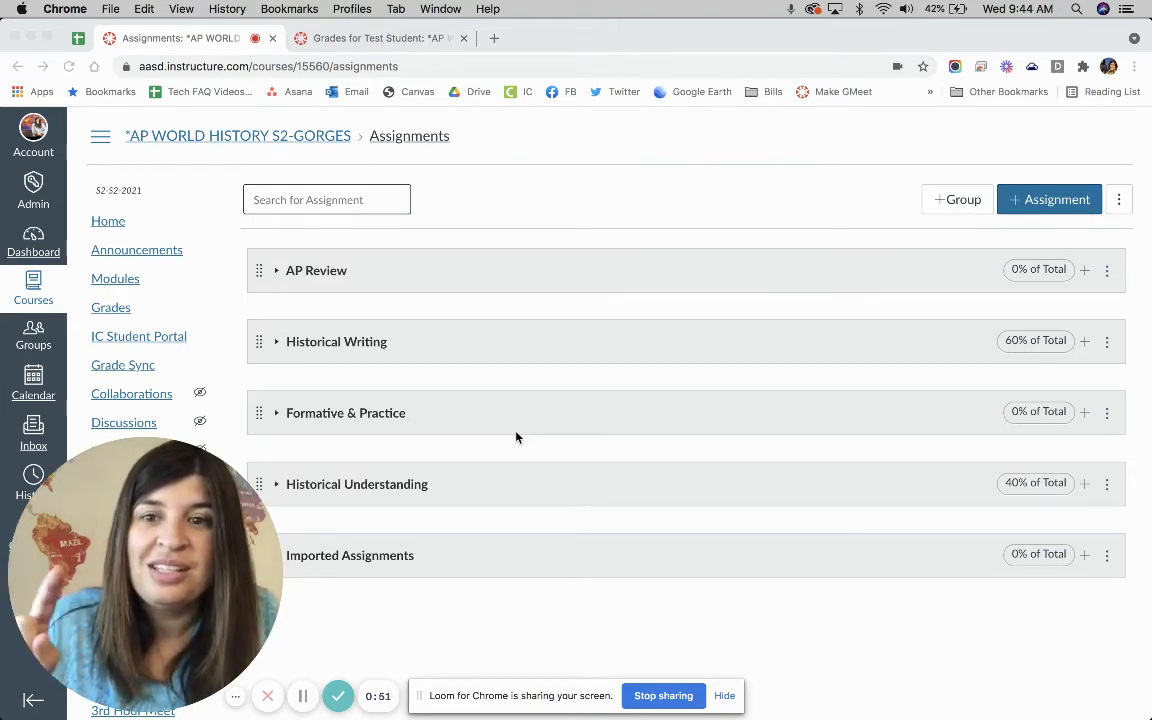
pyautogui.click(276, 271)
pyautogui.scroll(-5, 424, 301)
pyautogui.scroll(5, 460, 330)
pyautogui.click(276, 271)
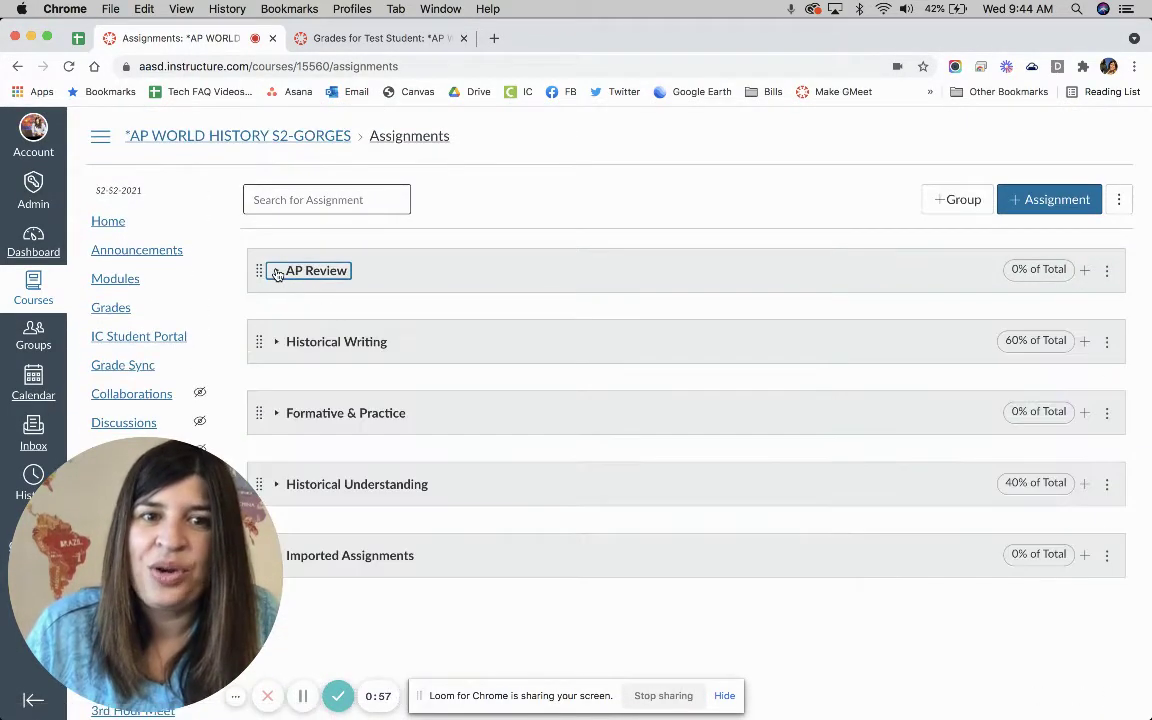
pyautogui.click(277, 343)
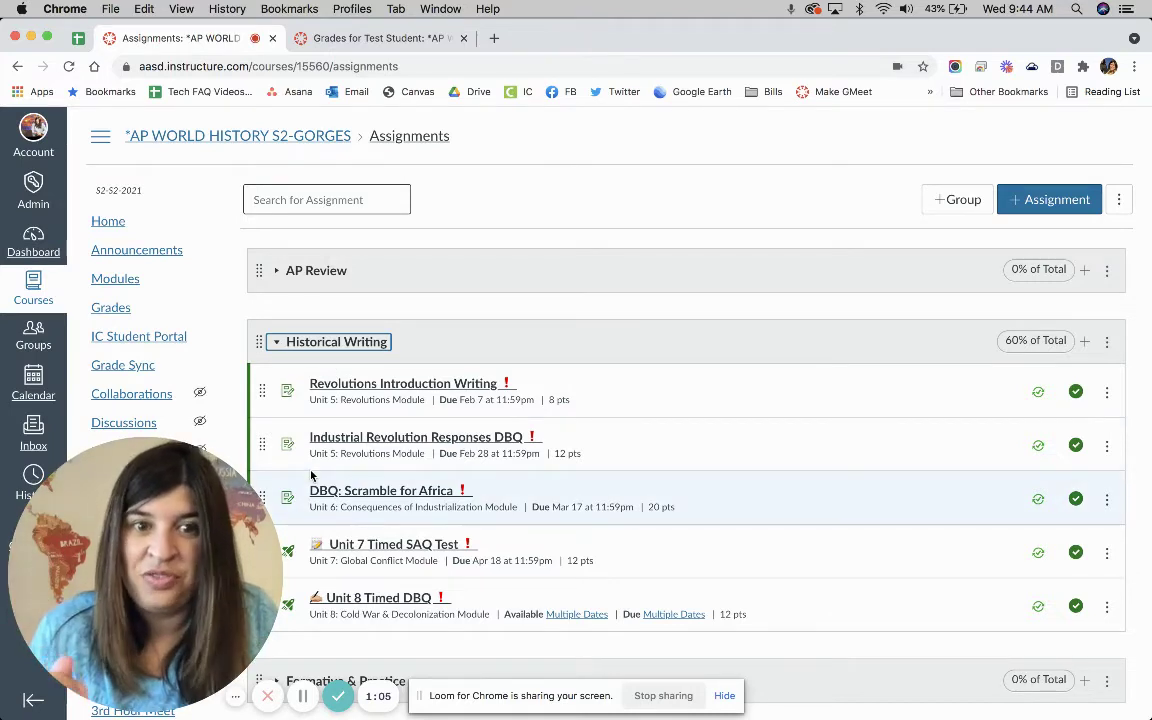
pyautogui.click(276, 342)
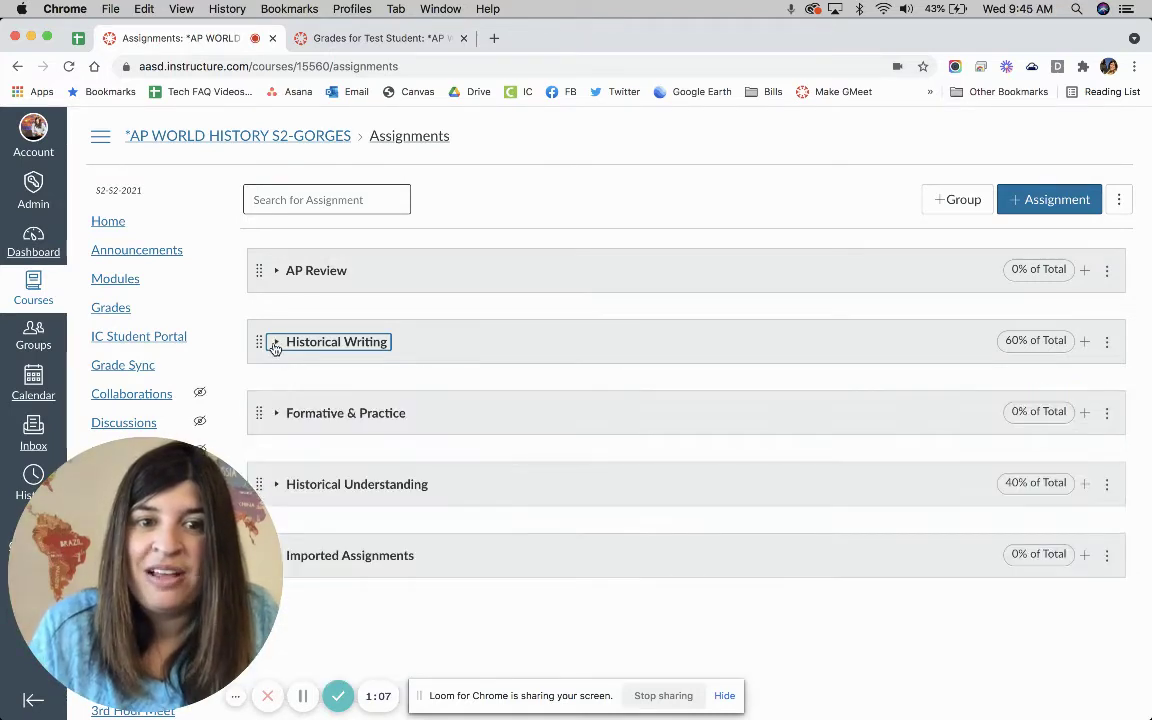
pyautogui.click(278, 413)
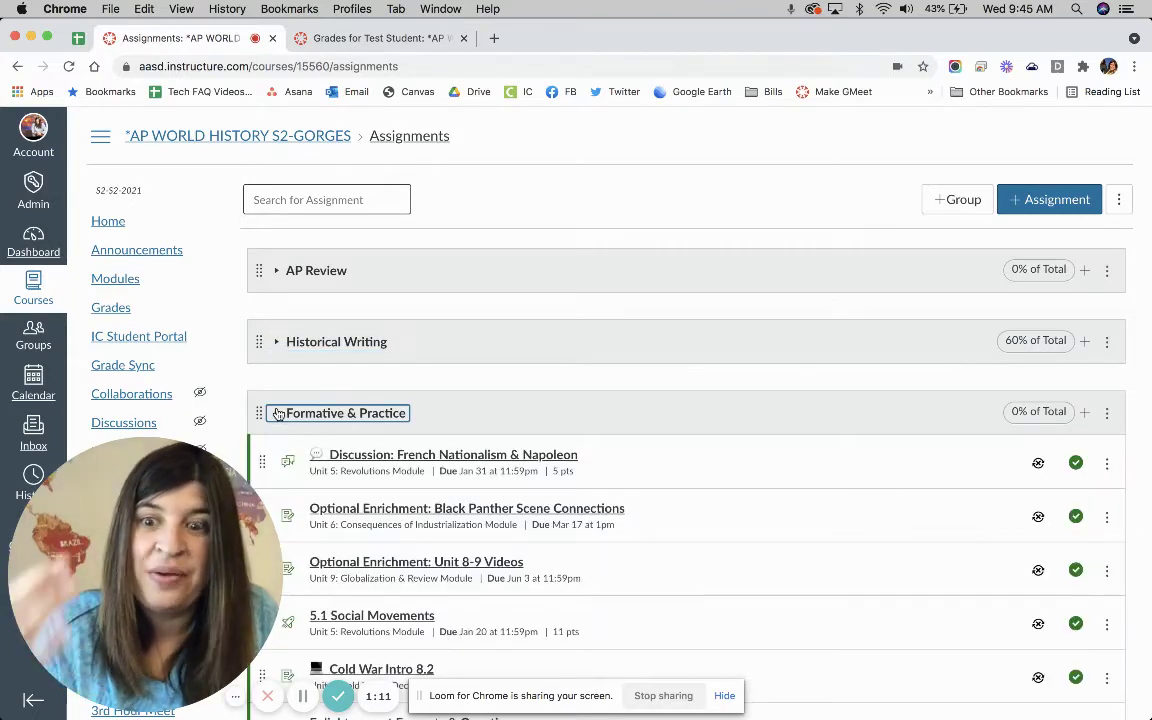
pyautogui.click(278, 413)
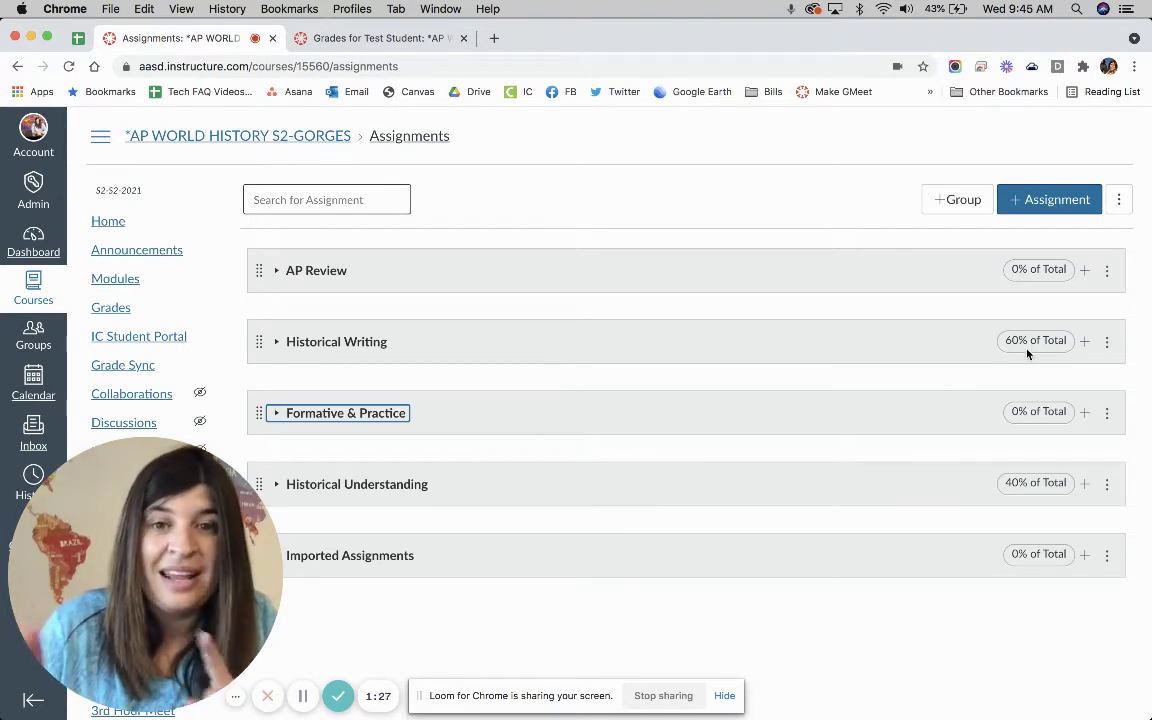
# Look at the Assignment Groups Weight option and the Add Assignment Group form, leaving both without changes
pyautogui.click(1117, 203)
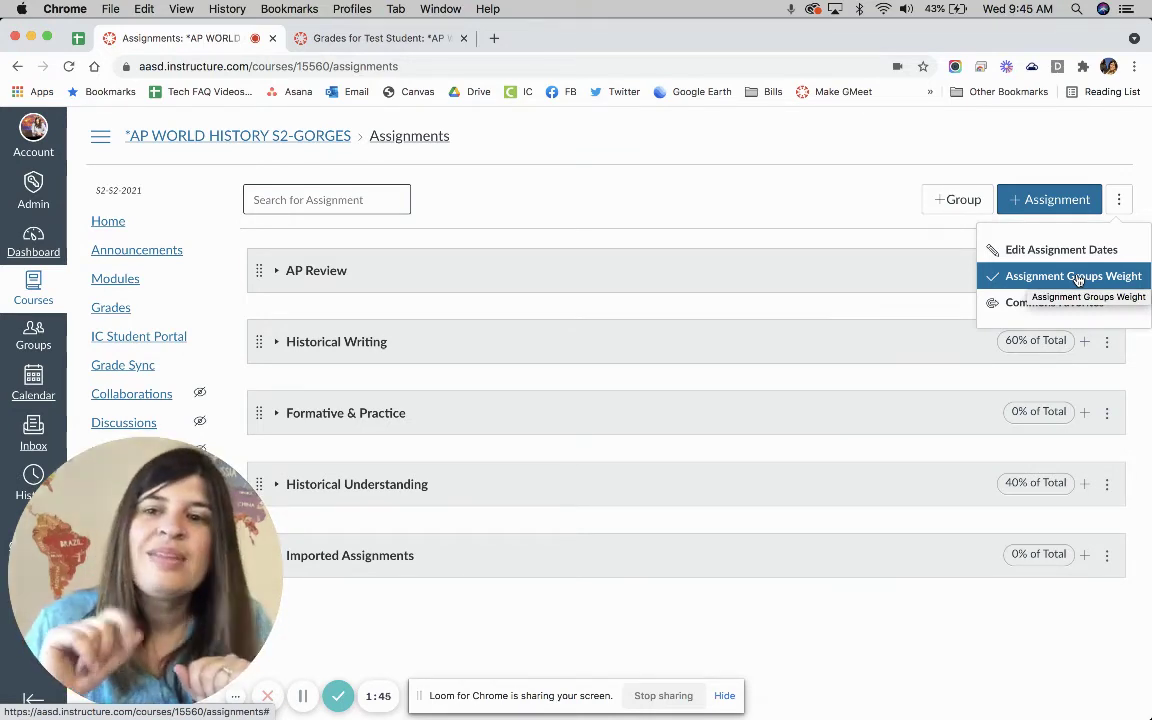
pyautogui.click(842, 217)
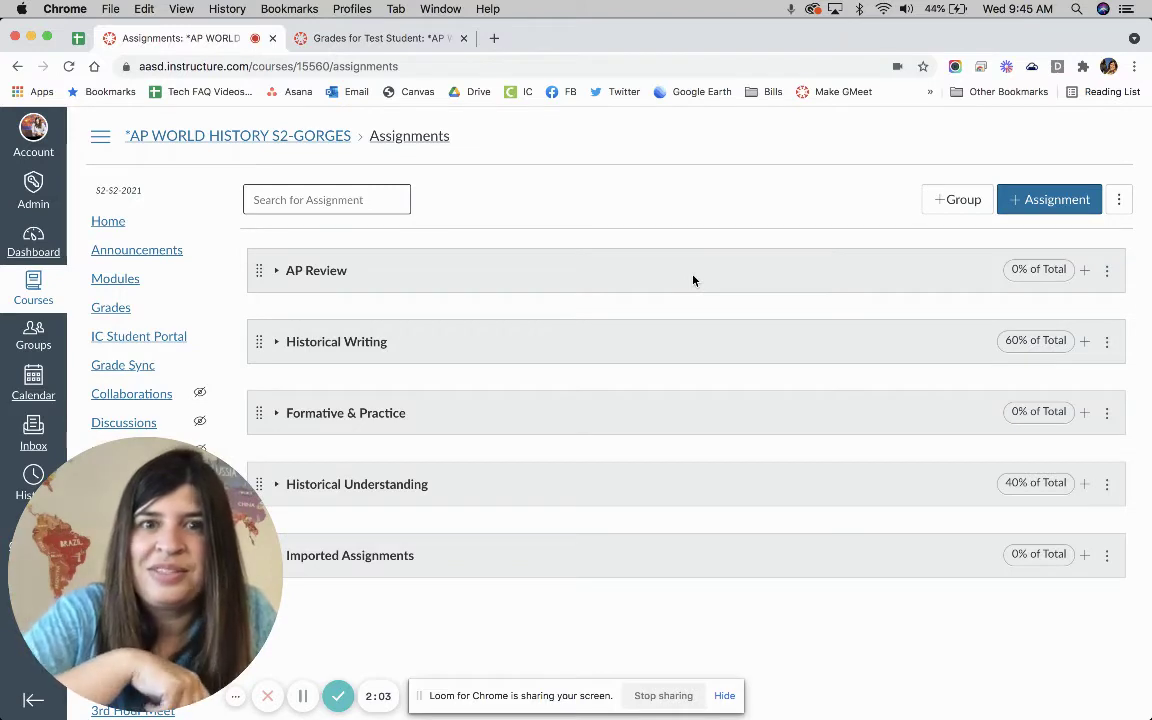
pyautogui.click(950, 201)
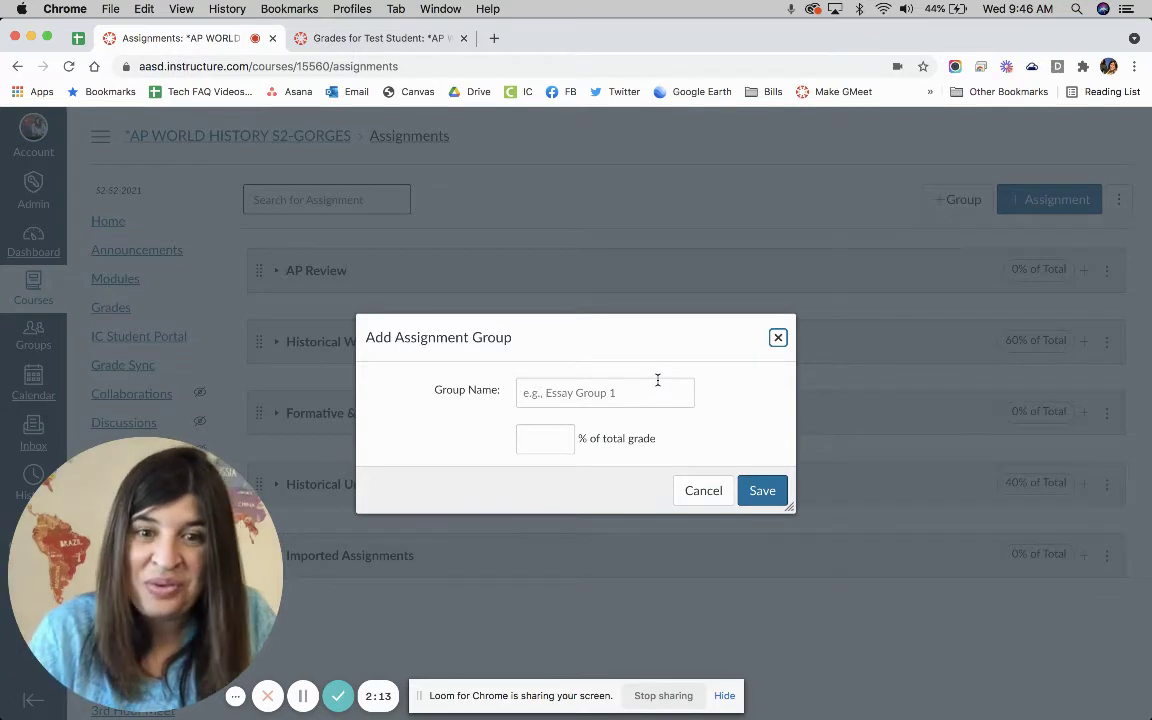
pyautogui.click(558, 438)
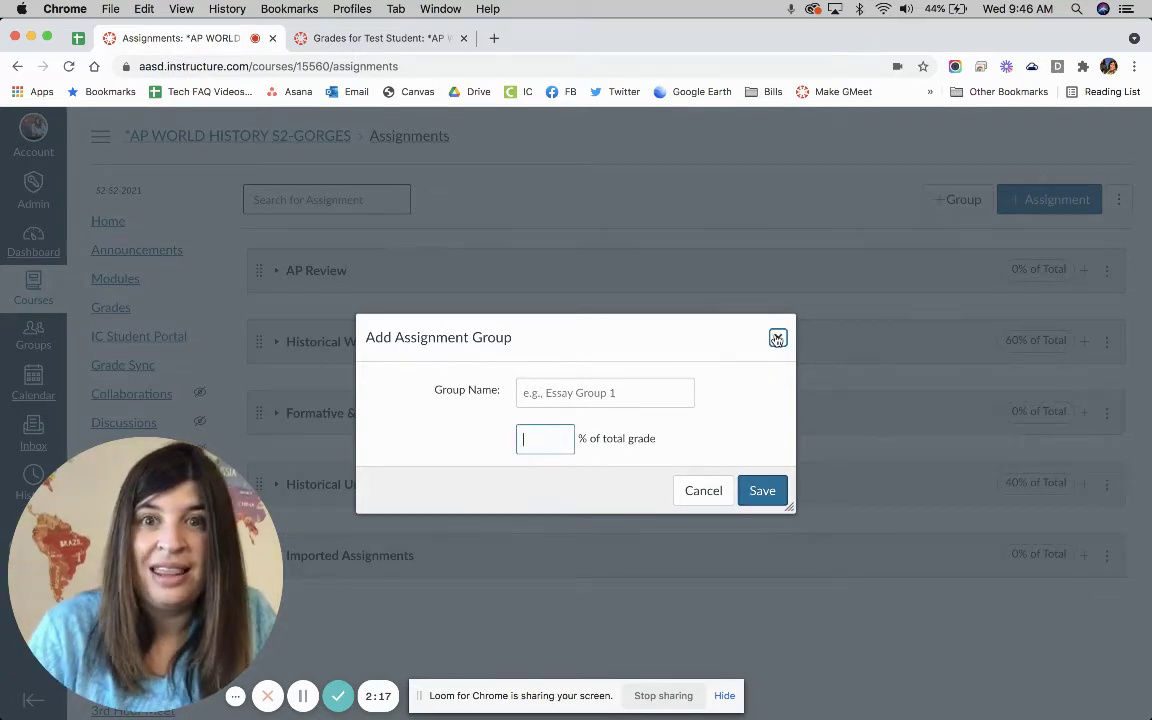
pyautogui.click(777, 339)
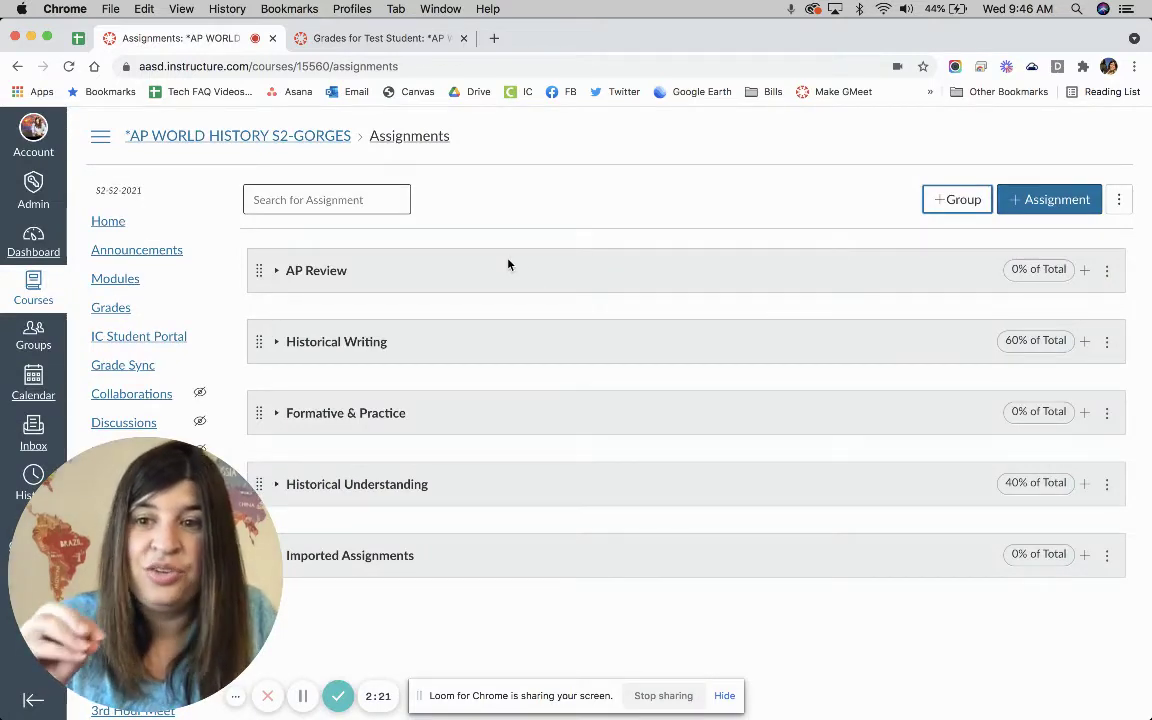
# Examine the Batch Edit options for all assignments in Edit Assignment Dates, and leave without saving
pyautogui.click(1119, 199)
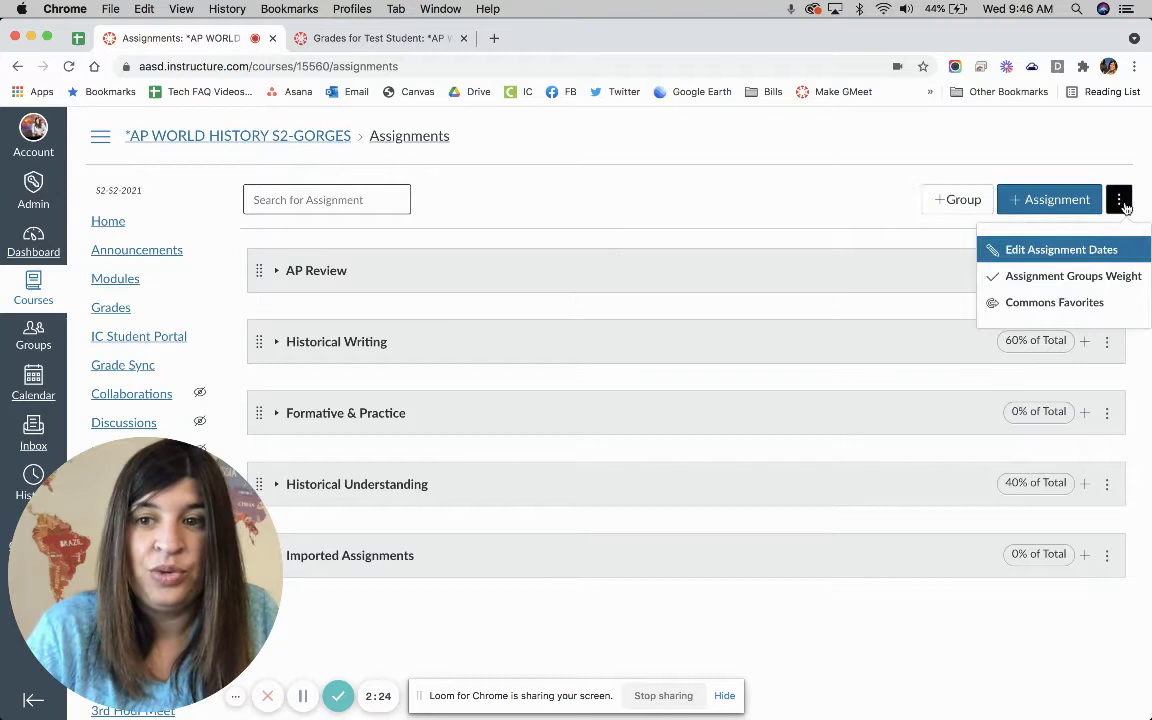
pyautogui.click(1103, 257)
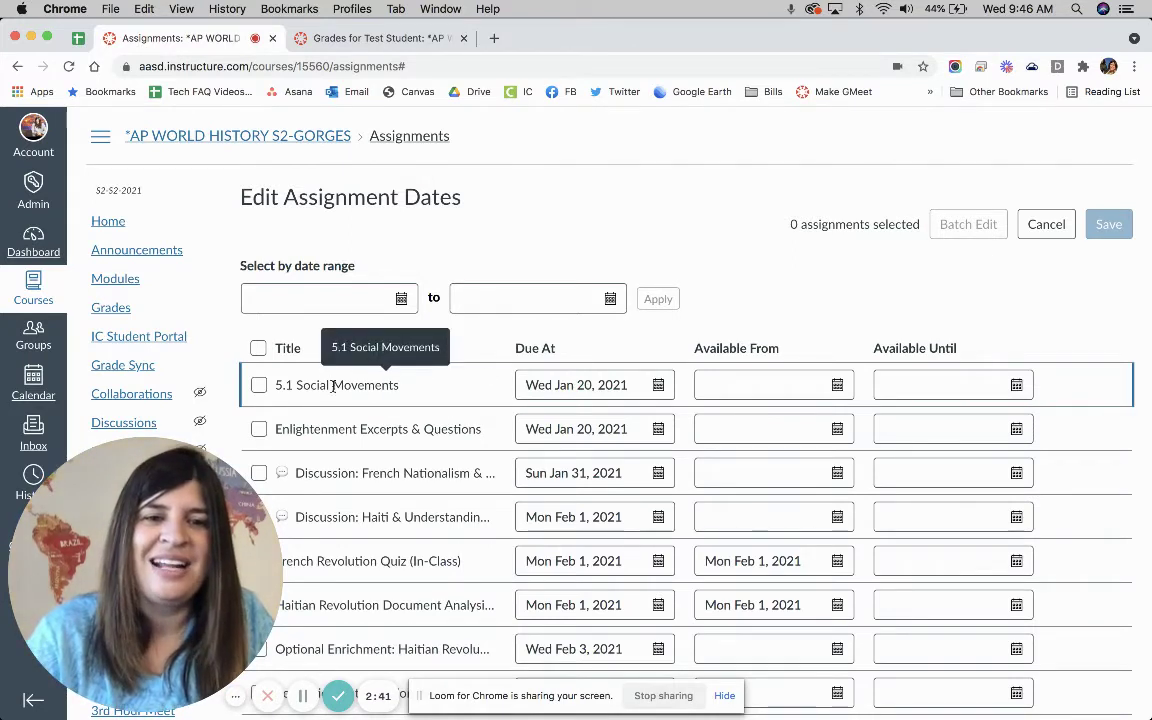
pyautogui.click(258, 348)
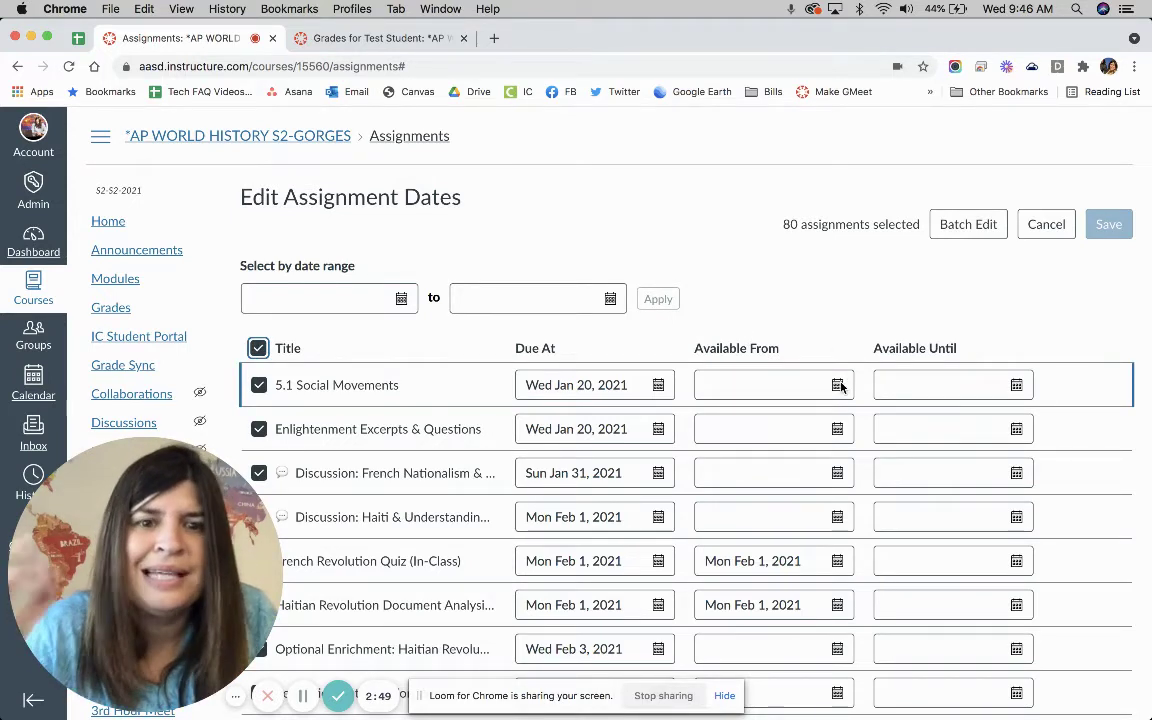
pyautogui.click(953, 236)
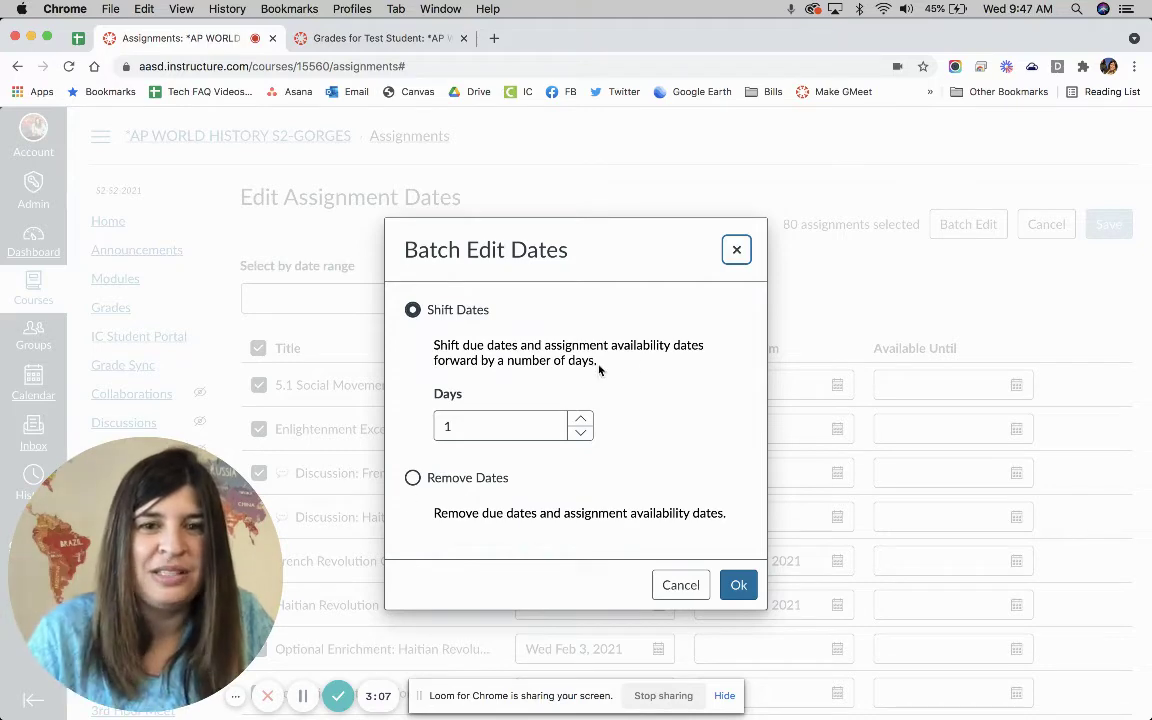
pyautogui.click(737, 252)
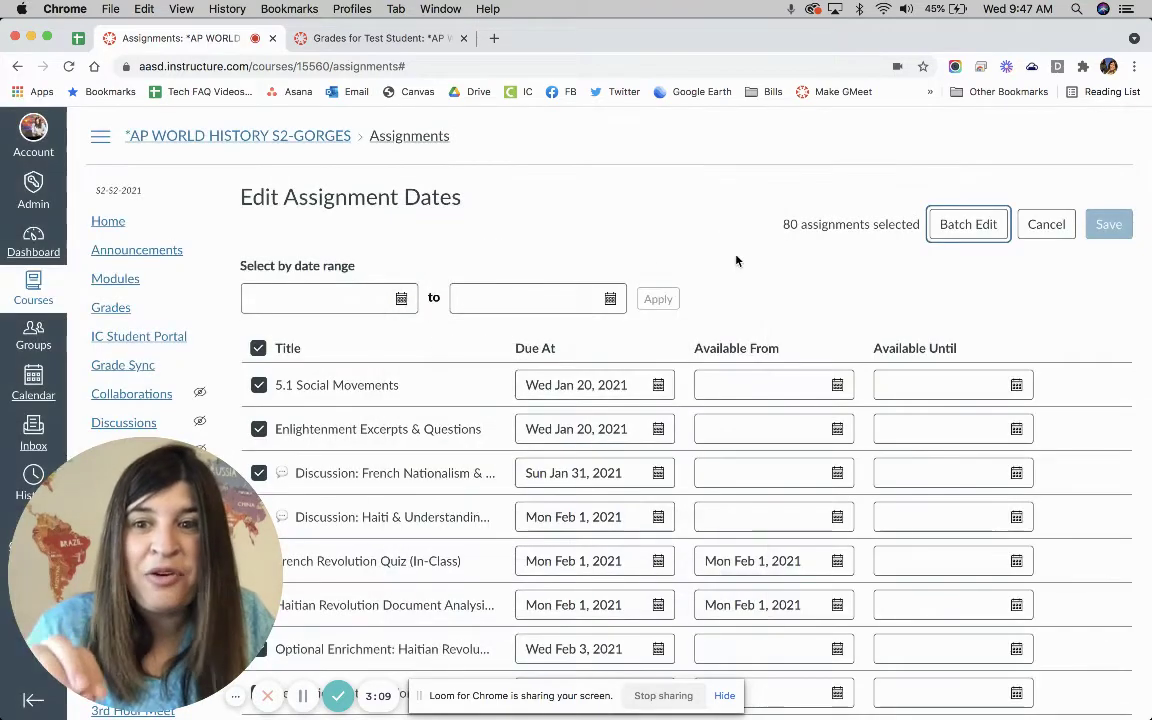
pyautogui.click(1046, 226)
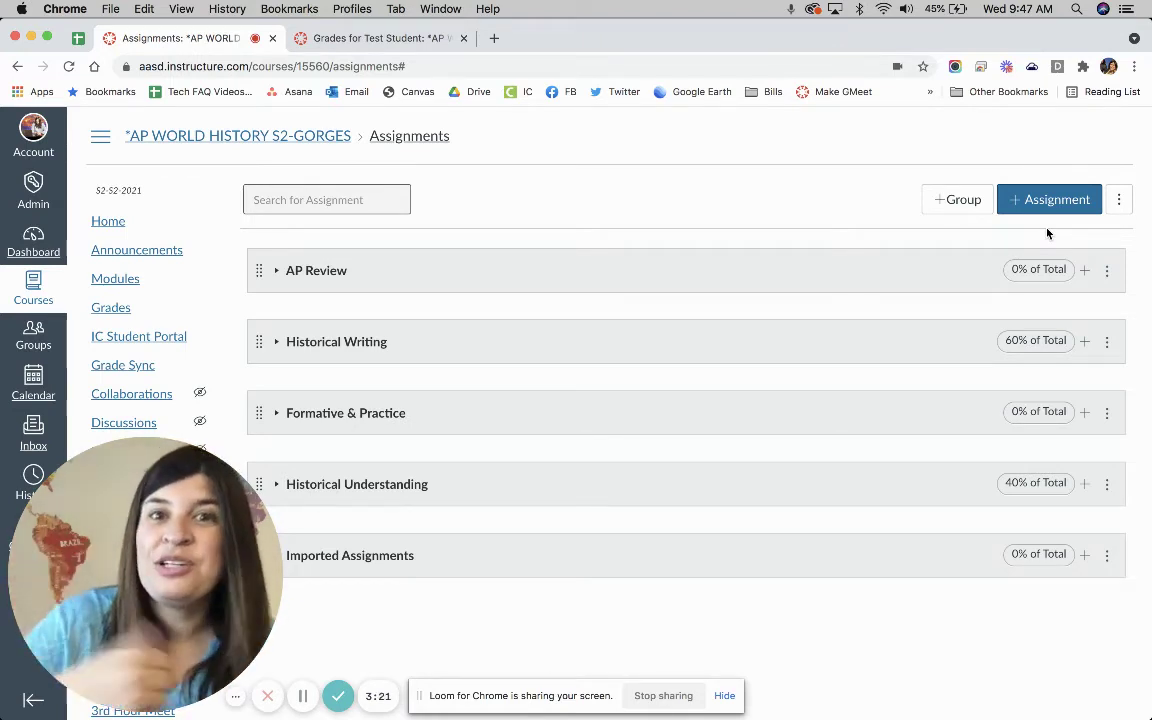
# Examine the test student's grades page, checking the group weights, the order of assignments by group and the group totals
pyautogui.click(430, 40)
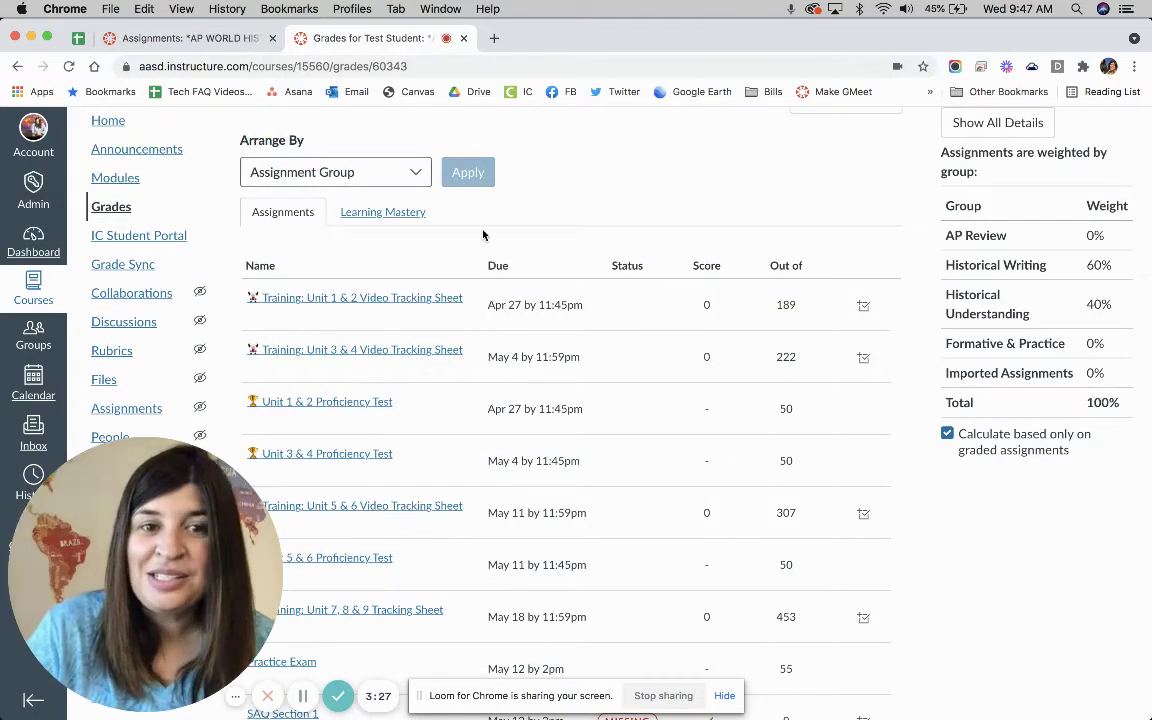
pyautogui.scroll(2, 482, 232)
pyautogui.scroll(-2, 482, 232)
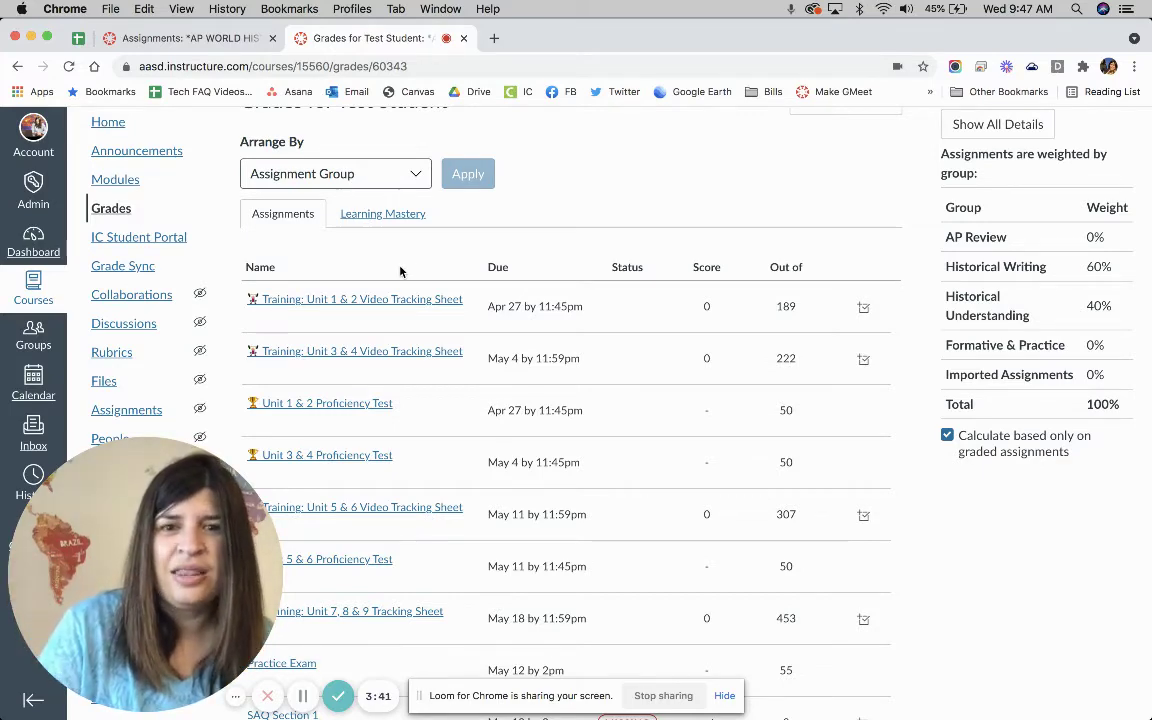
pyautogui.scroll(-1, 398, 272)
pyautogui.scroll(-7, 400, 271)
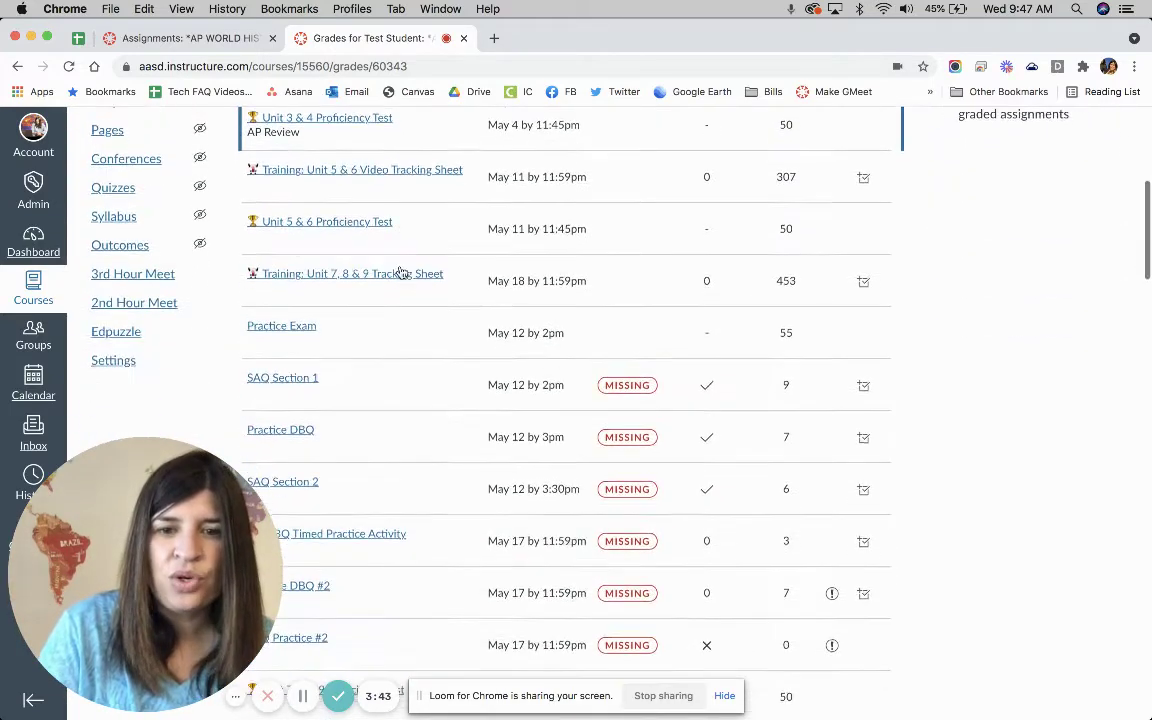
pyautogui.scroll(6, 400, 271)
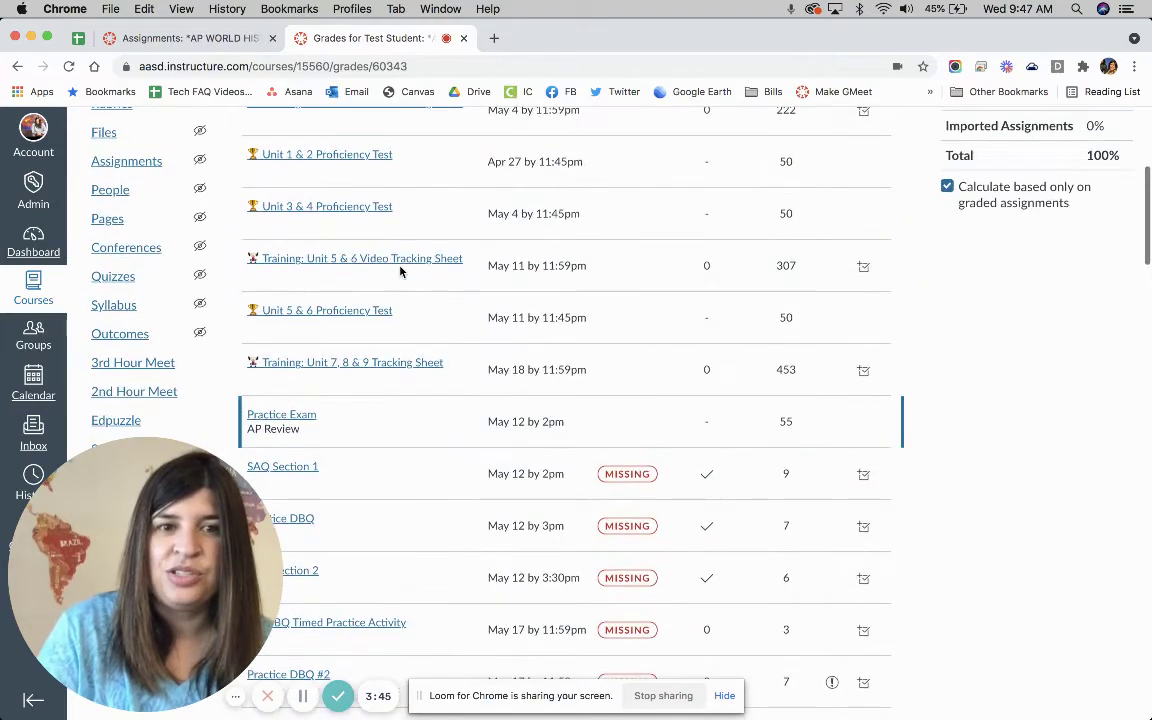
pyautogui.scroll(-8, 400, 271)
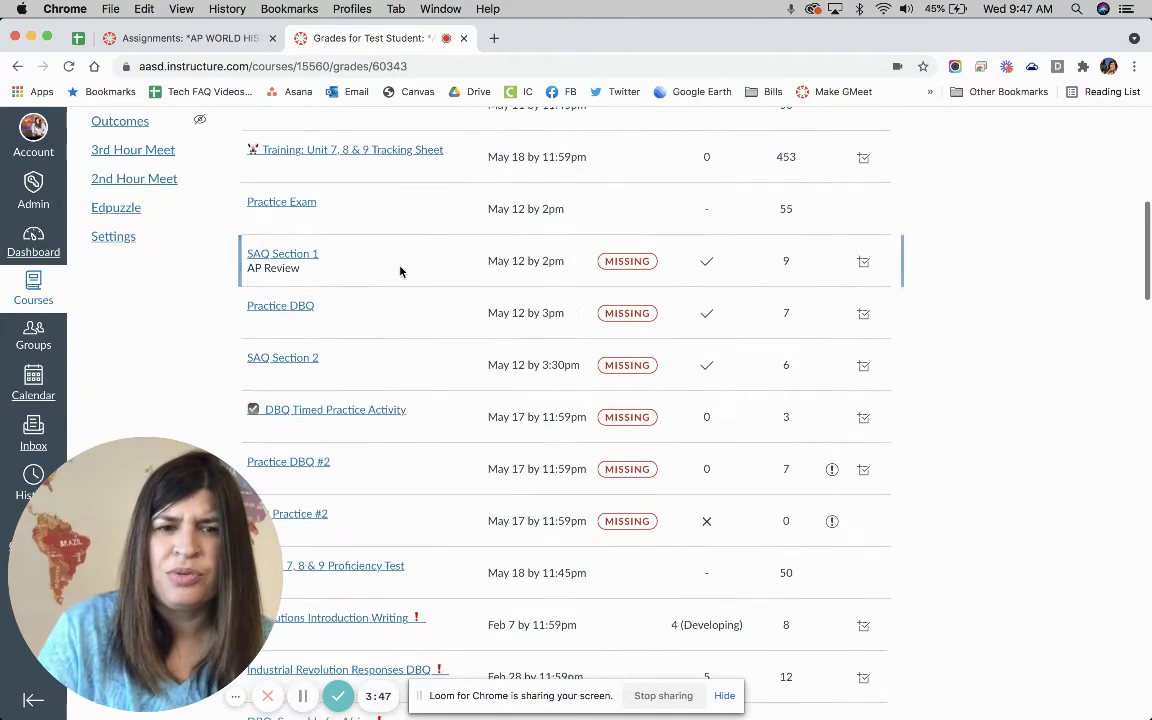
pyautogui.scroll(-3, 400, 271)
pyautogui.scroll(-1, 390, 280)
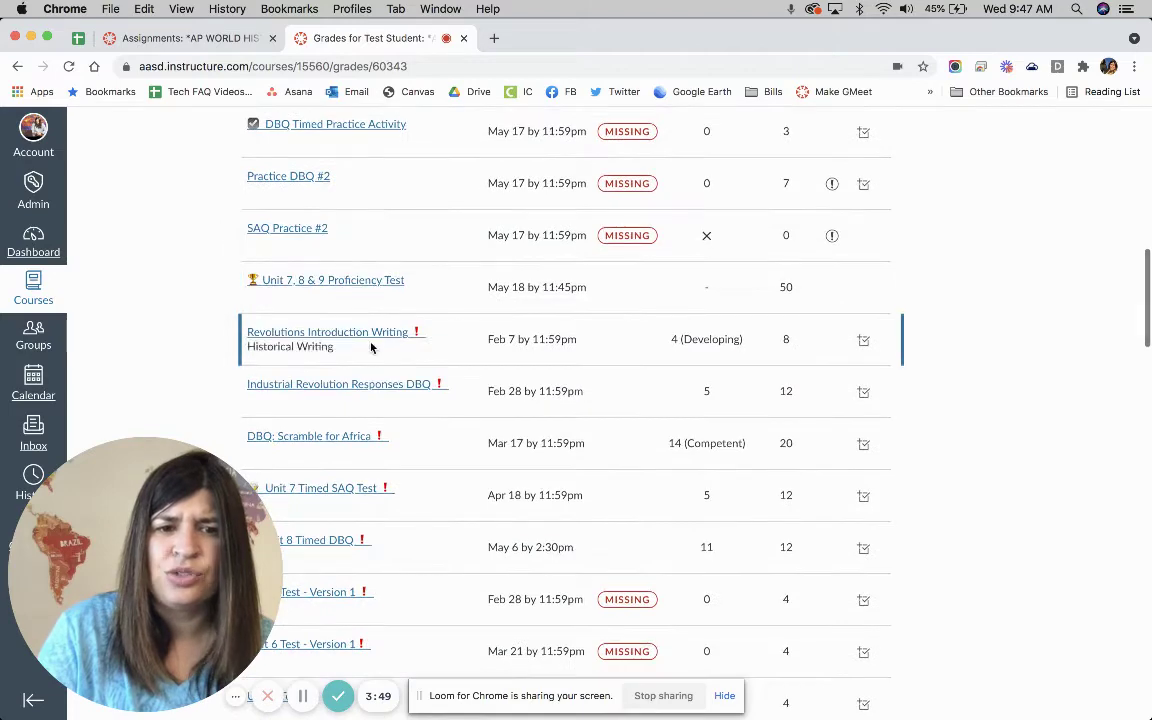
pyautogui.scroll(-4, 373, 311)
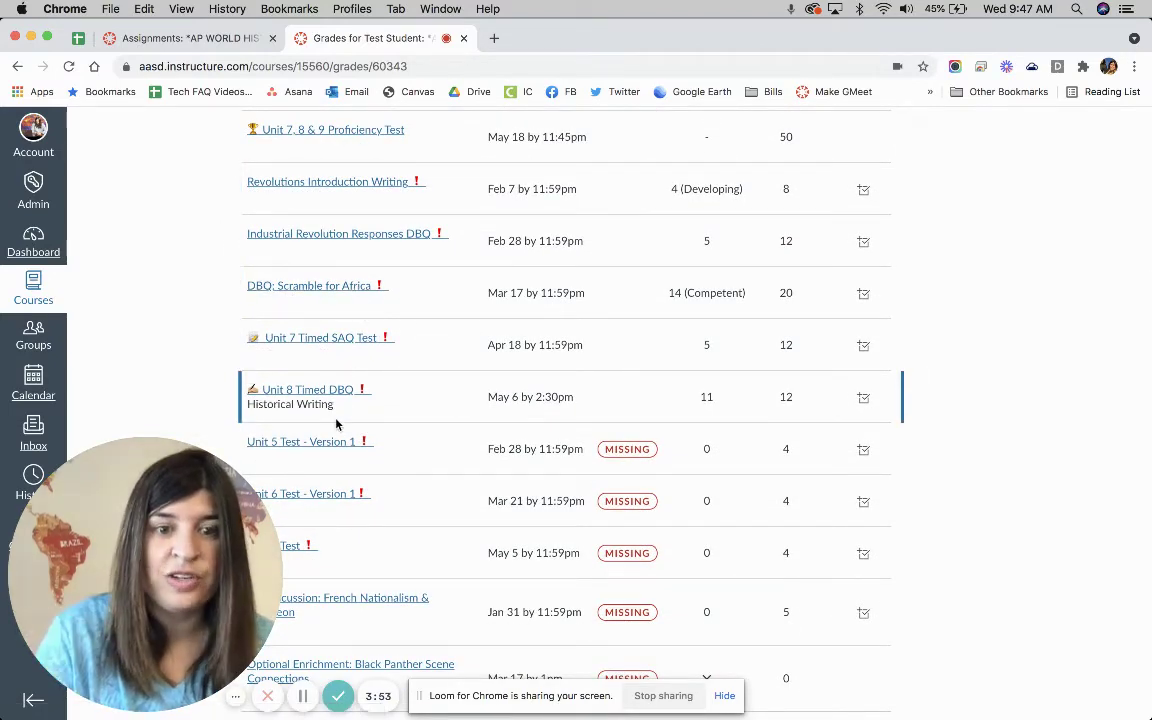
pyautogui.scroll(-5, 336, 424)
pyautogui.scroll(-10, 336, 420)
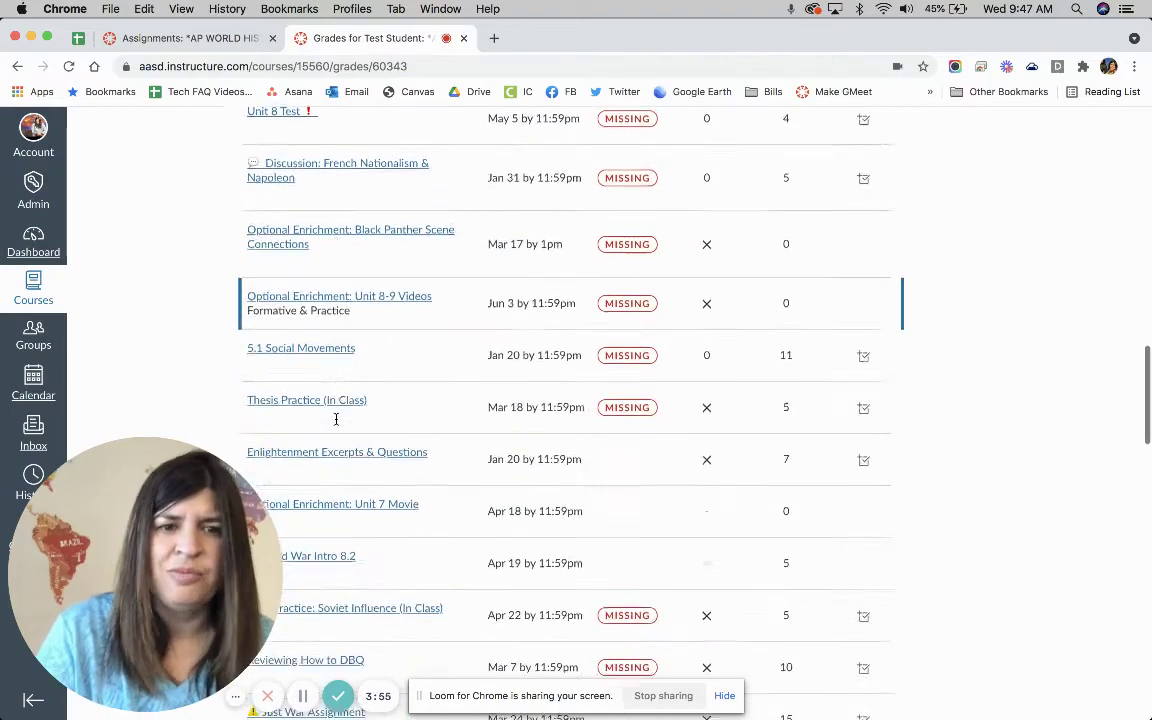
pyautogui.scroll(-10, 336, 424)
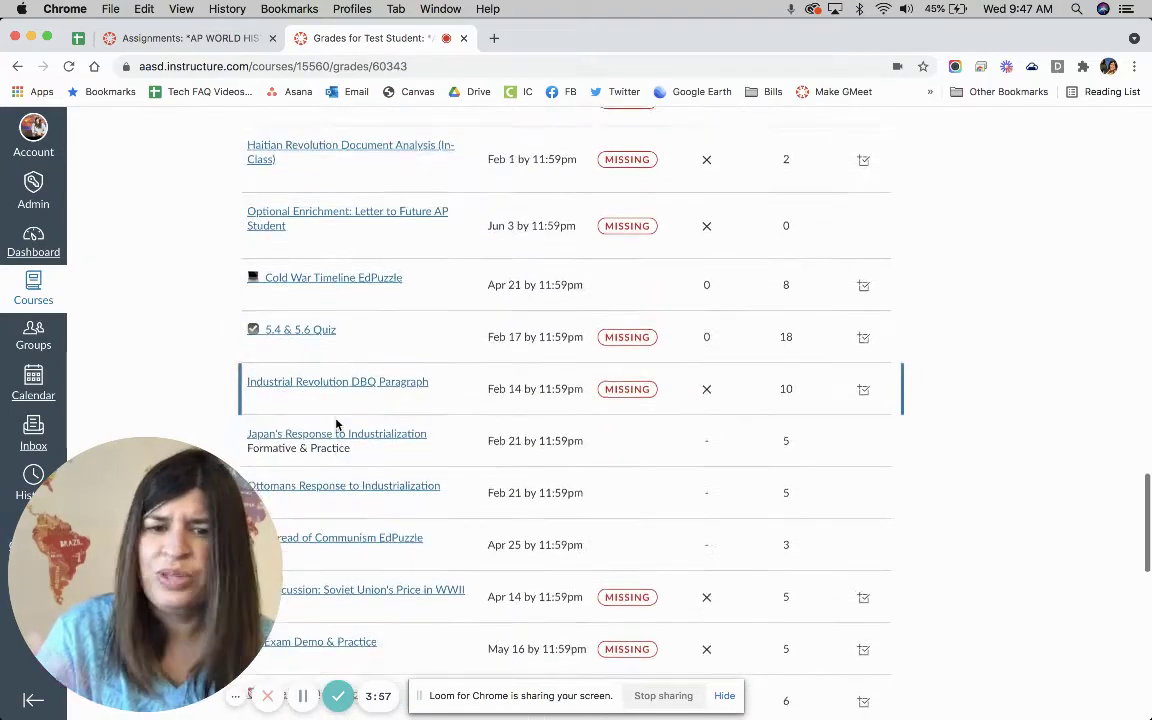
pyautogui.scroll(-7, 336, 424)
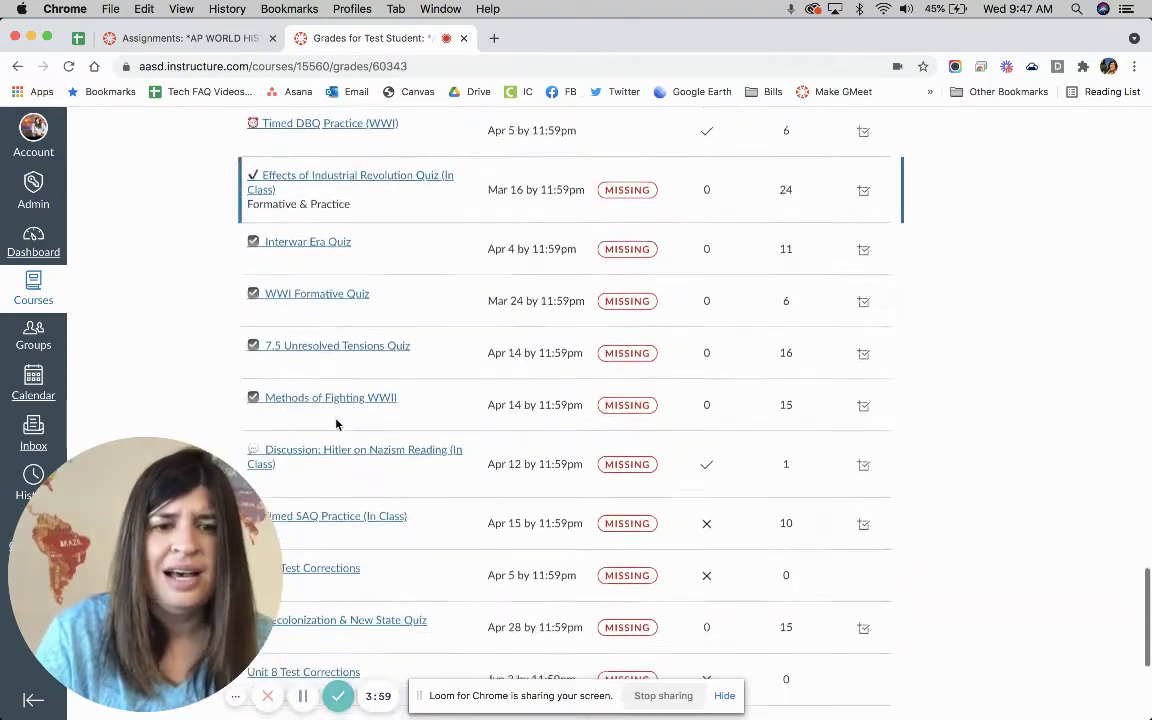
pyautogui.scroll(-2, 337, 425)
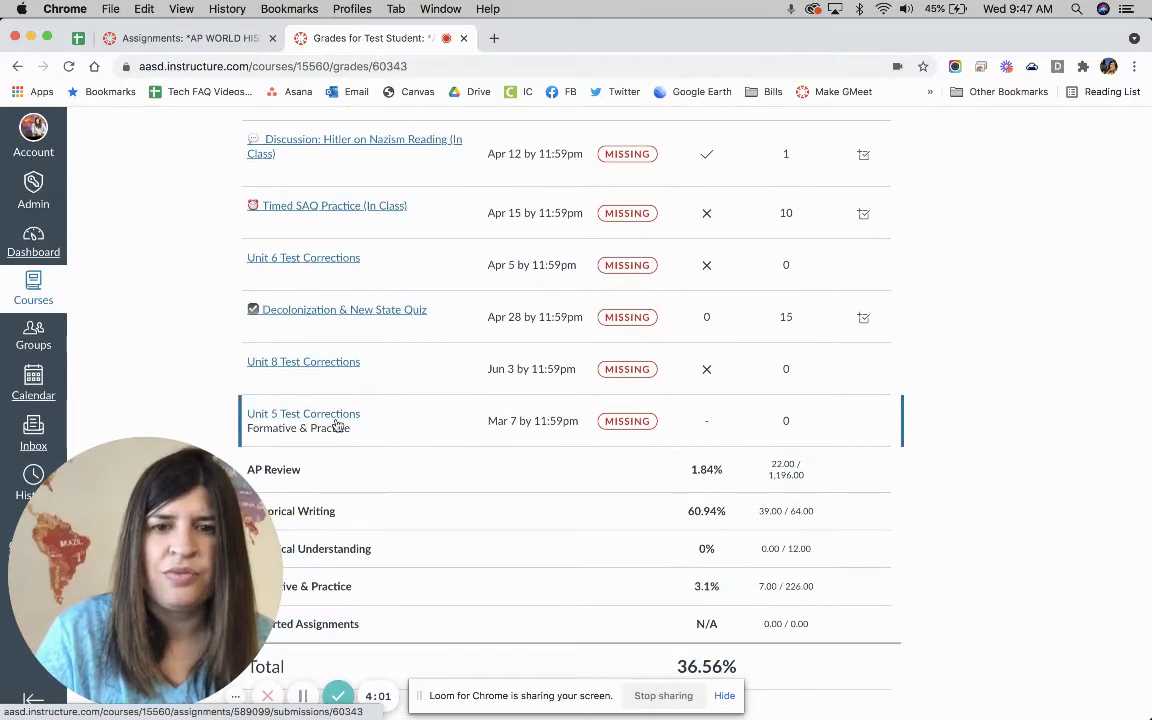
# On the Assignments page, reorder the groups as Historical Writing, Historical Understanding, Formative & Practice, AP Review, Imported Assignments
pyautogui.click(199, 38)
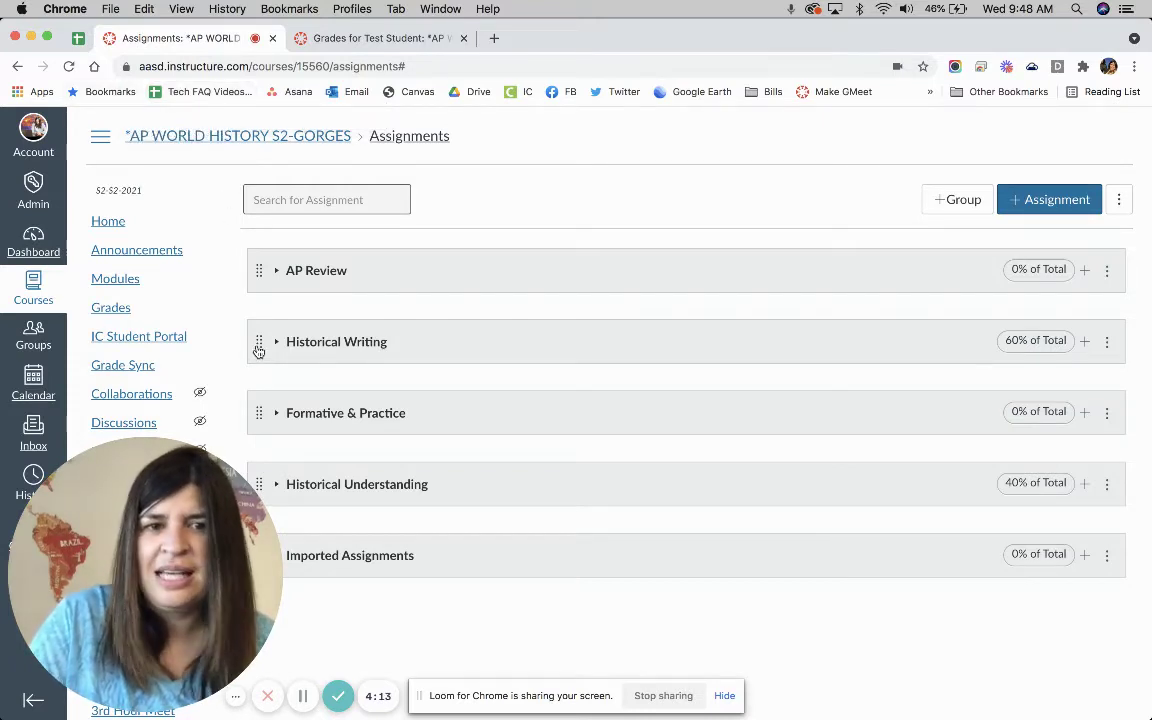
pyautogui.moveTo(257, 350); pyautogui.dragTo(257, 483)
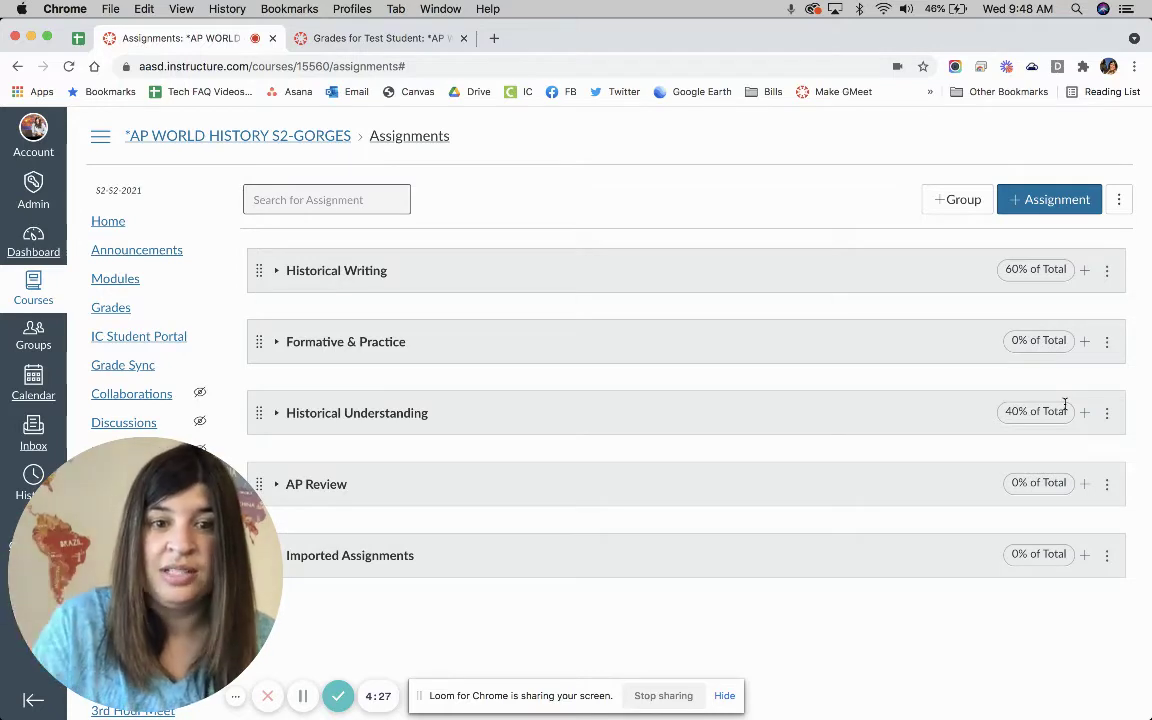
pyautogui.moveTo(259, 409); pyautogui.dragTo(257, 333)
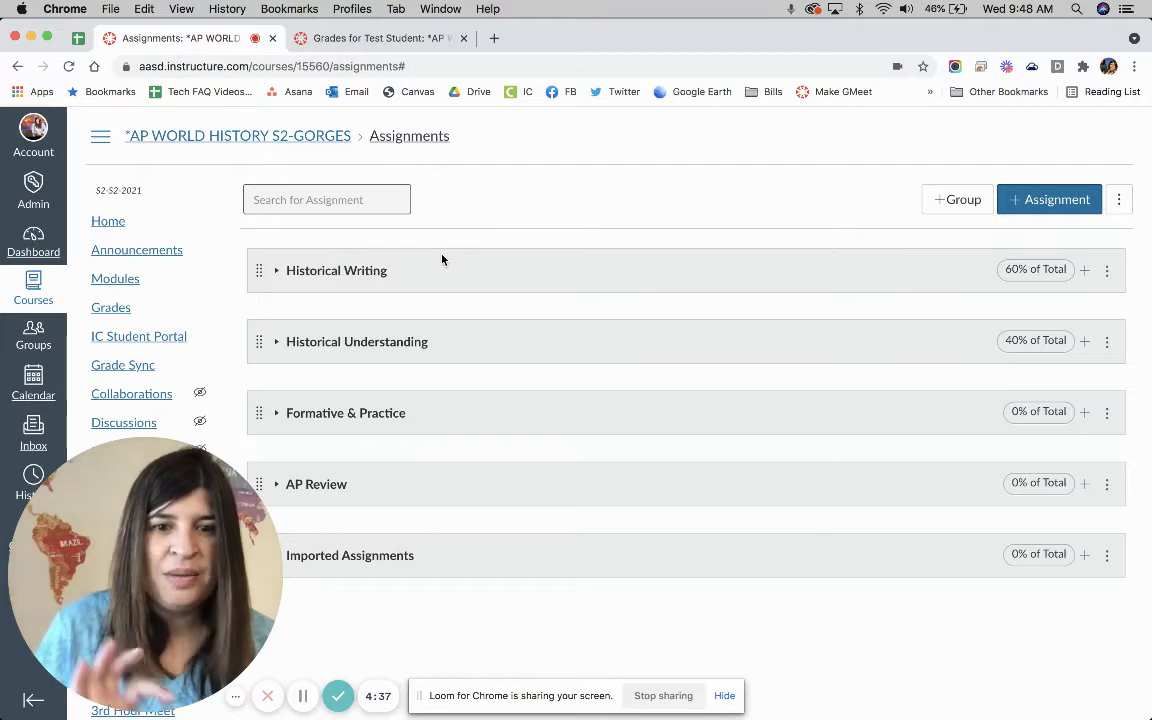
# Reload the test student's grades page to check the order of the assignment groups
pyautogui.click(390, 40)
pyautogui.scroll(20, 417, 375)
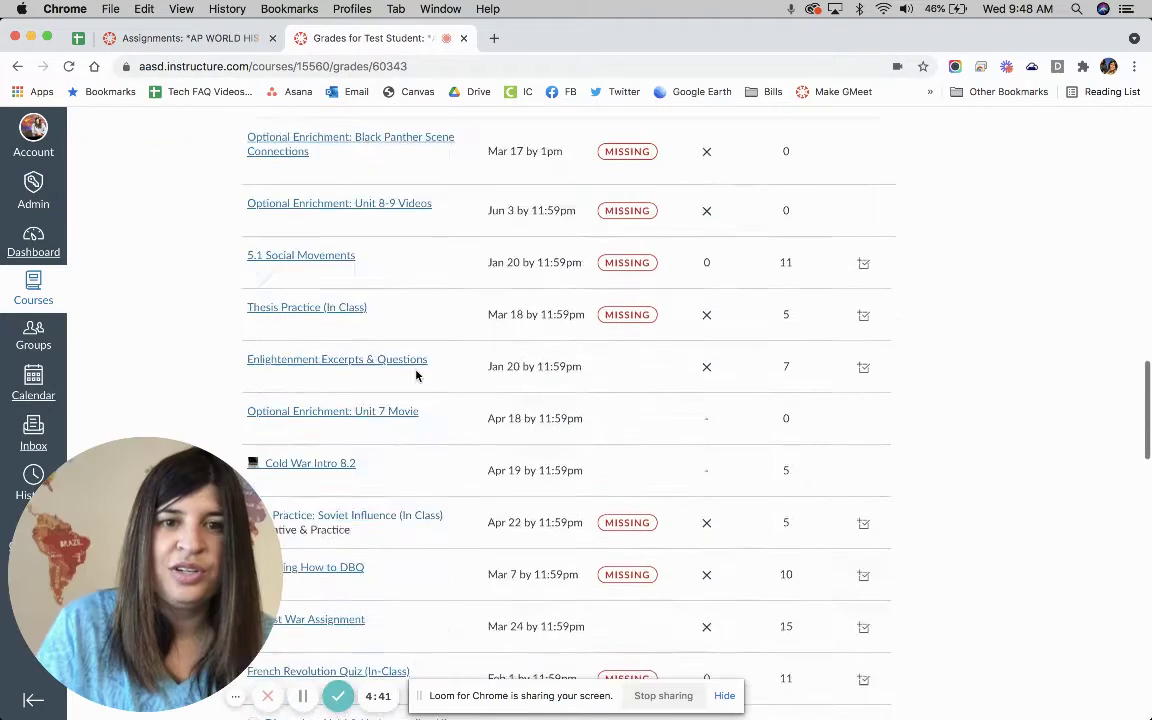
pyautogui.scroll(2, 417, 375)
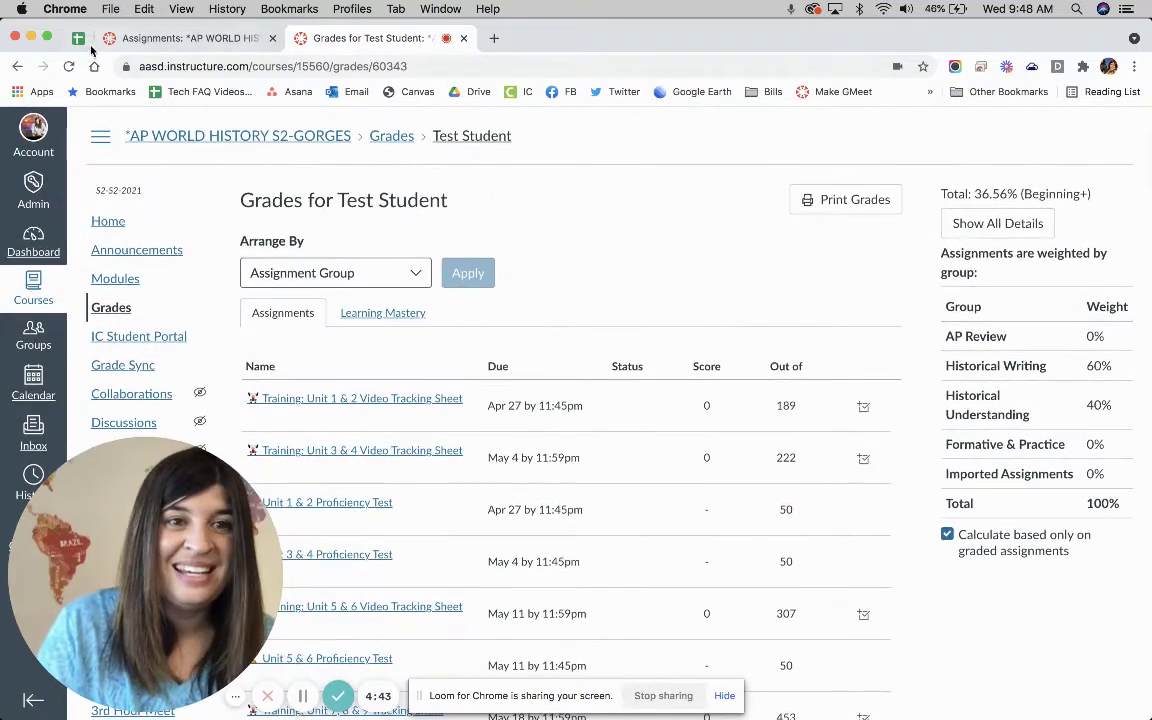
pyautogui.click(70, 66)
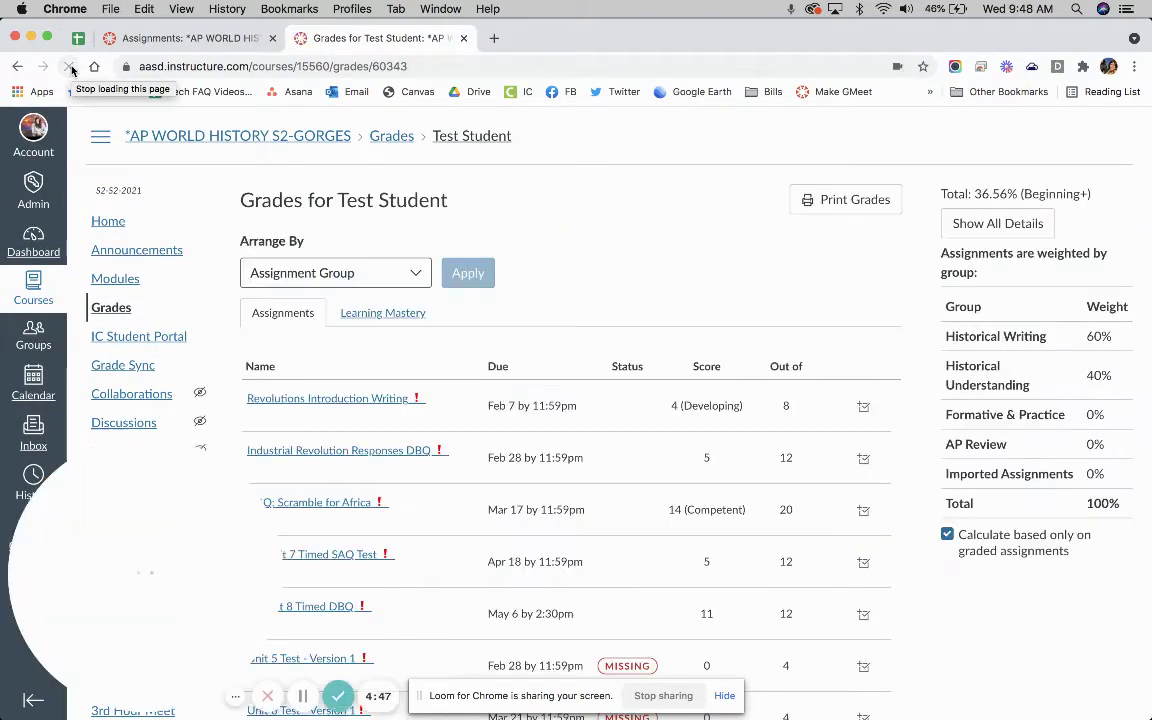
# Examine the test student's grades list from the Historical Writing assignments through to the AP Review assignments, checking their order by group
pyautogui.scroll(-2, 537, 400)
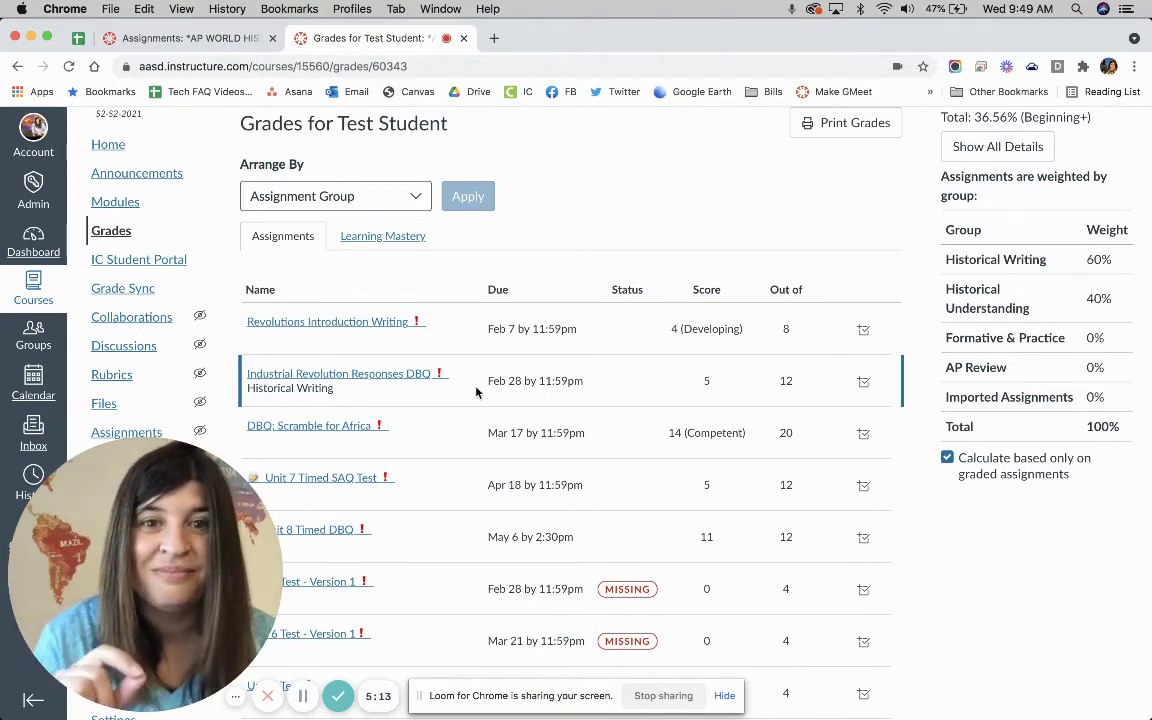
pyautogui.scroll(-5, 476, 392)
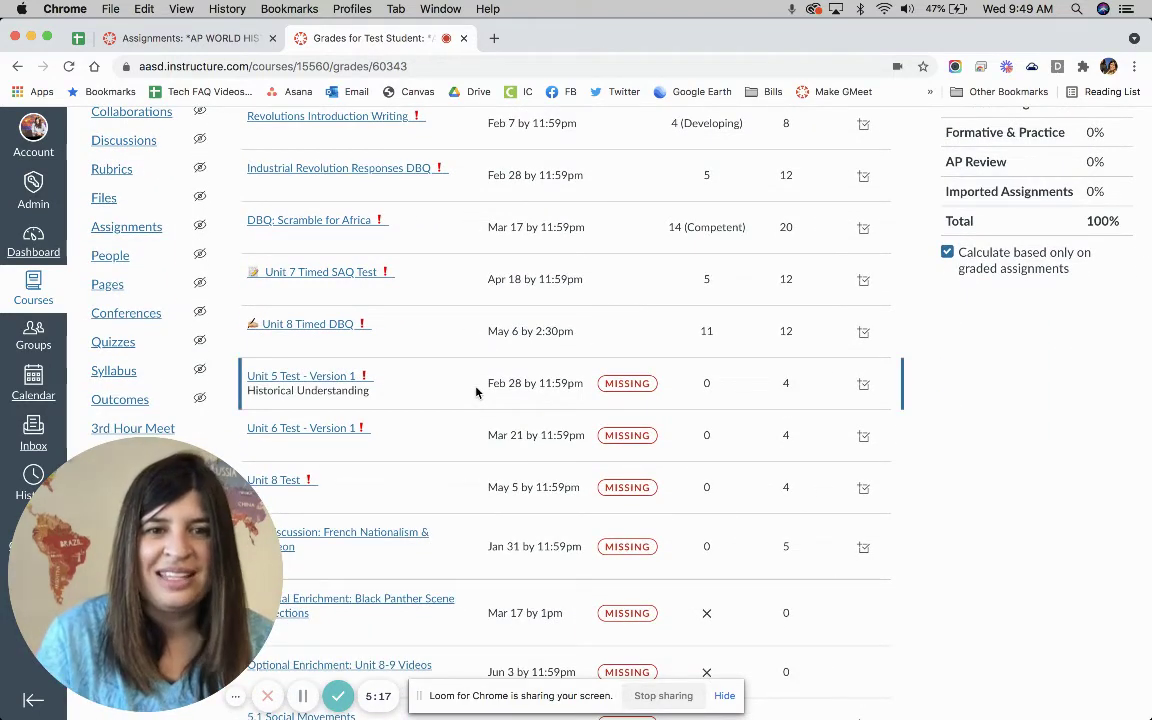
pyautogui.scroll(4, 450, 370)
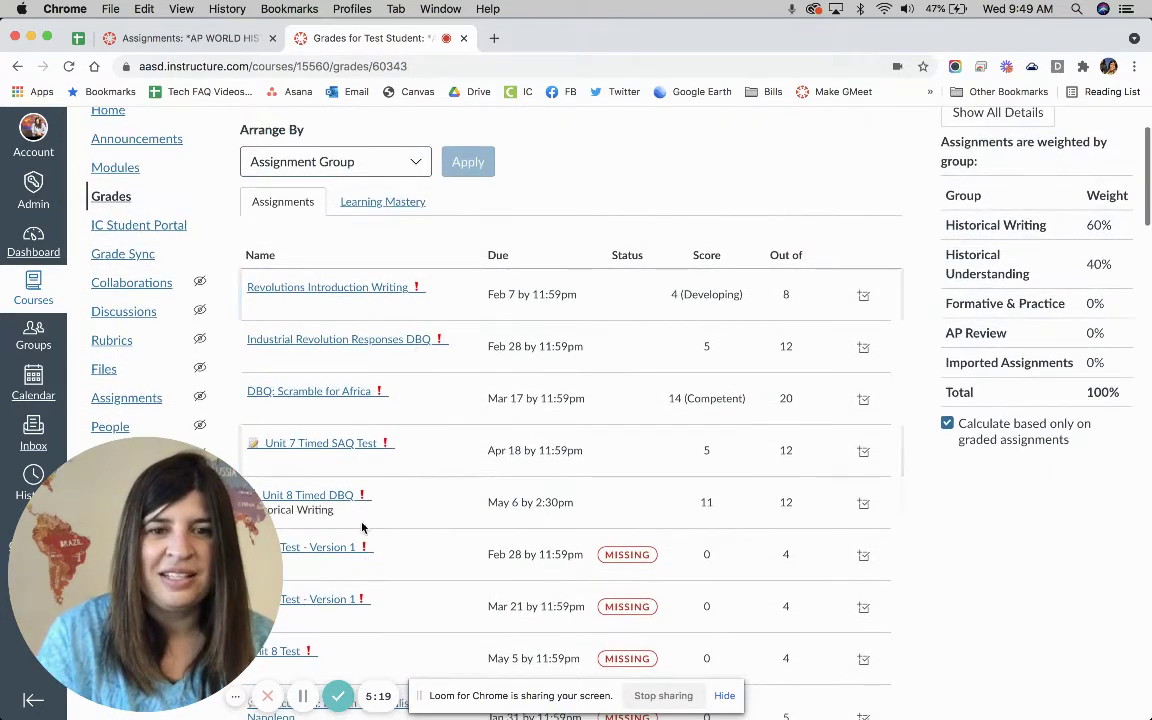
pyautogui.scroll(-4, 362, 532)
pyautogui.scroll(-4, 362, 532)
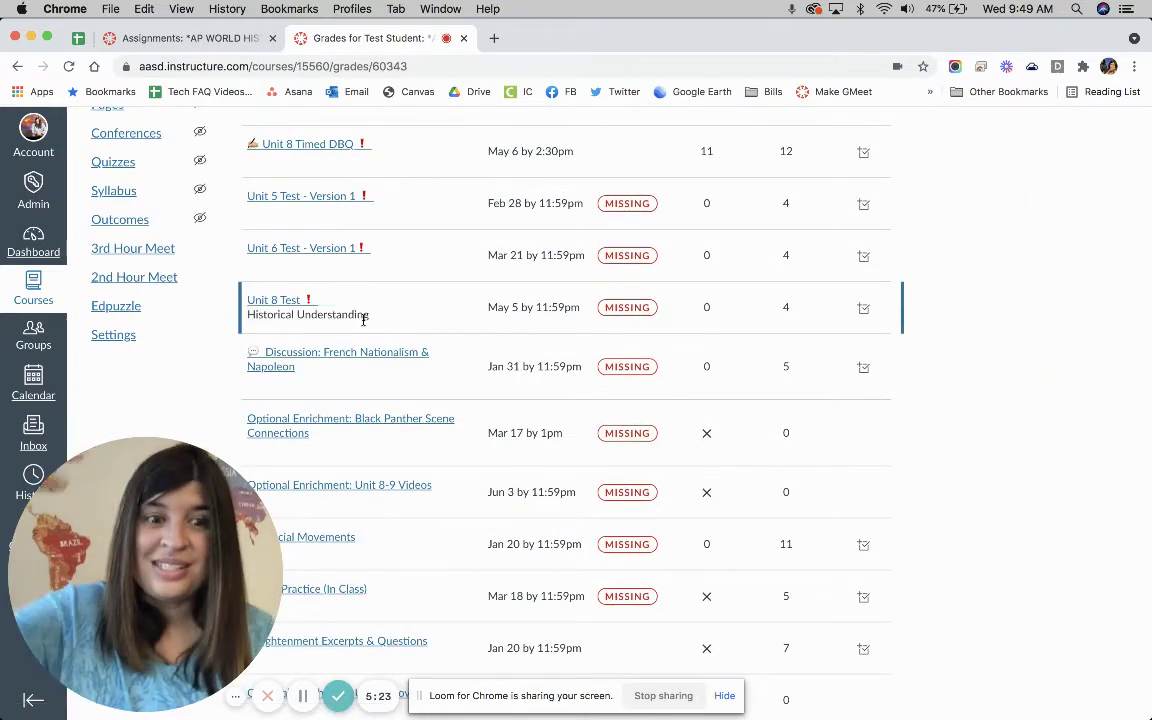
pyautogui.scroll(-20, 494, 329)
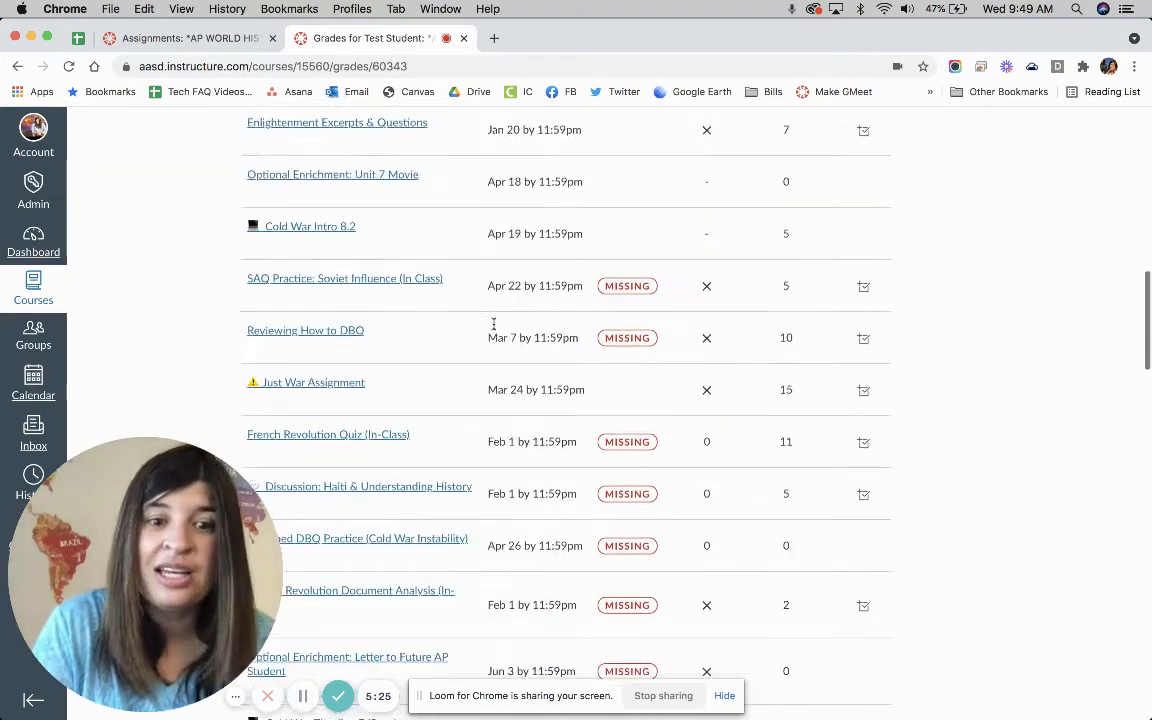
pyautogui.scroll(-15, 494, 326)
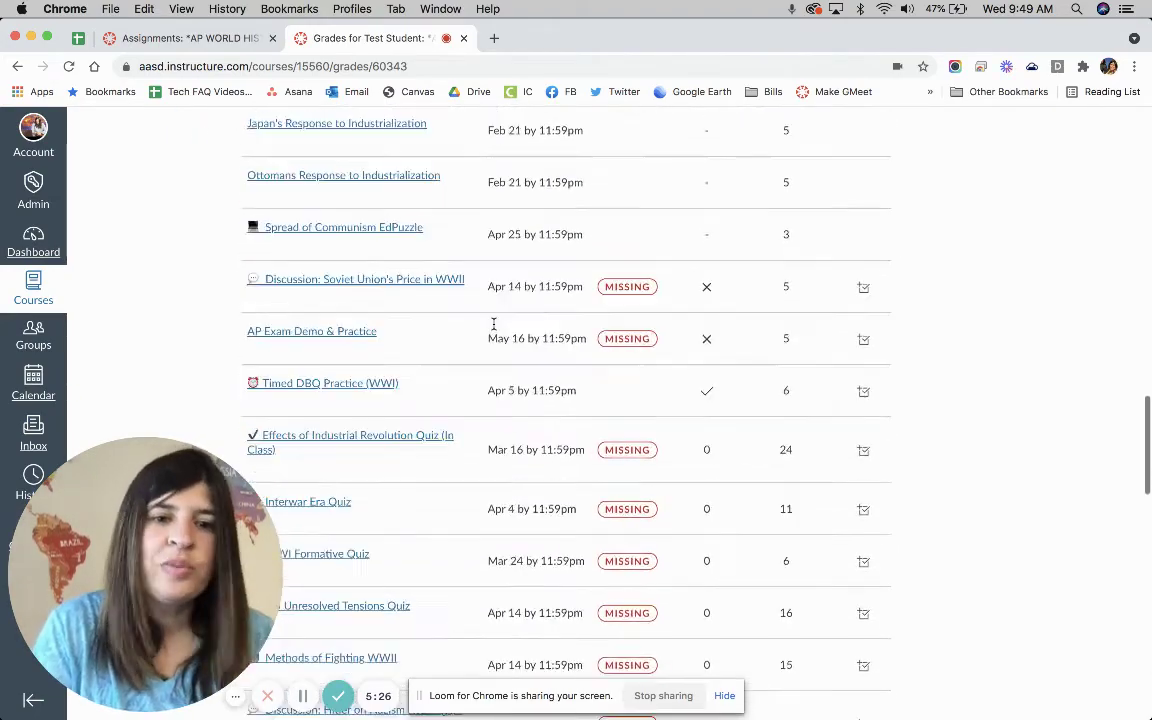
pyautogui.scroll(-10, 494, 329)
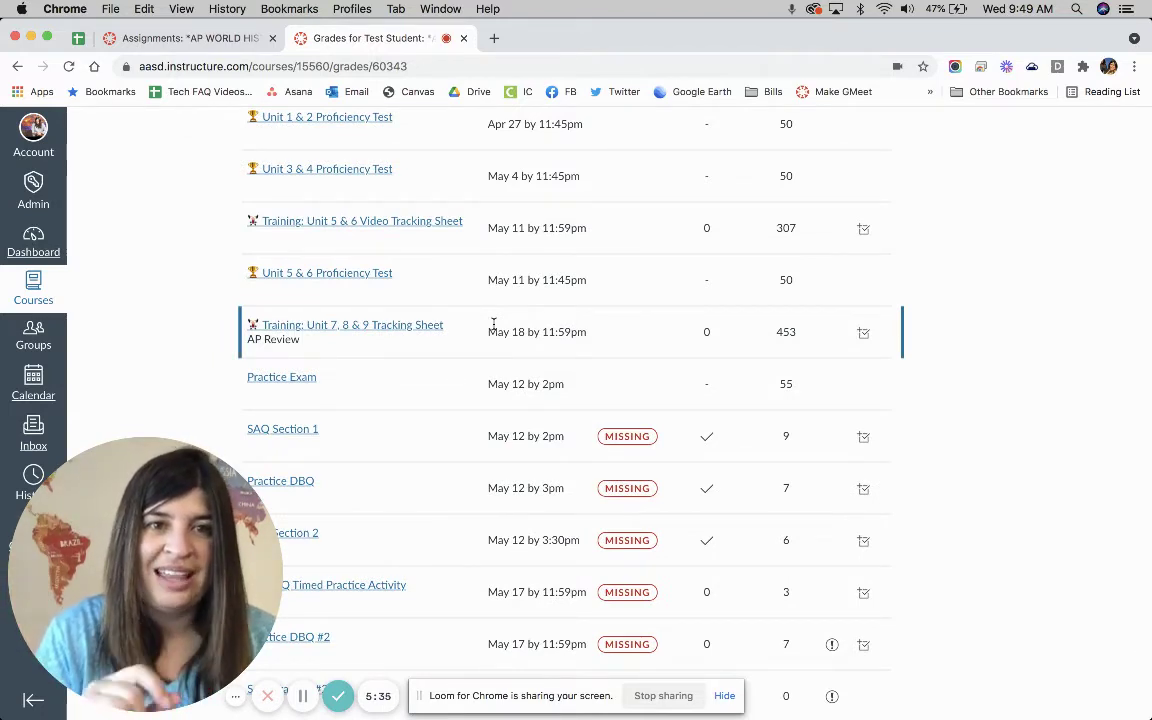
# On the Assignments page, expand Historical Writing and move DBQ: Scramble for Africa above Industrial Revolution Responses DBQ
pyautogui.click(229, 44)
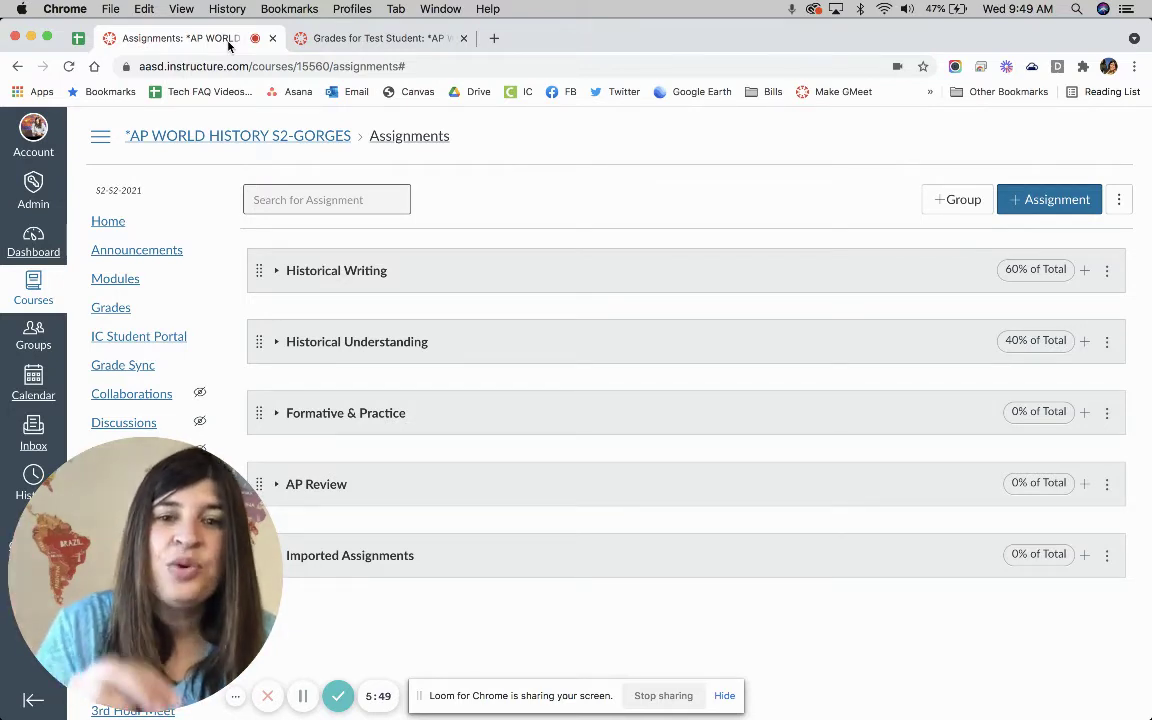
pyautogui.click(274, 272)
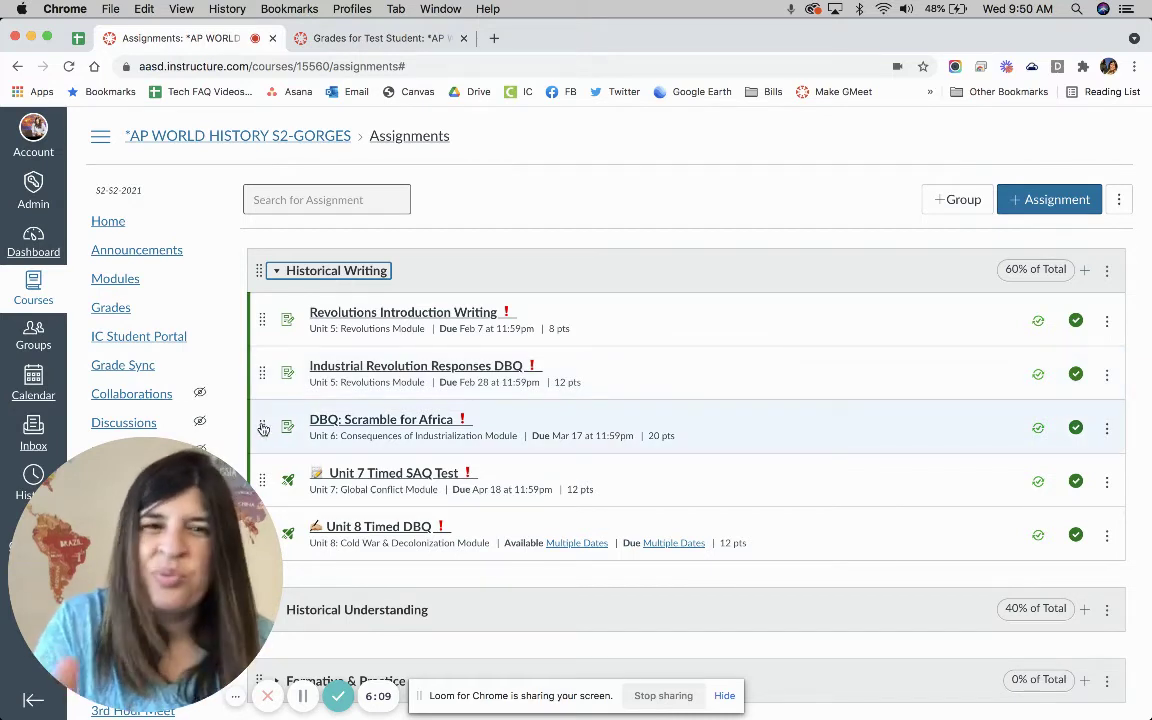
pyautogui.moveTo(260, 430); pyautogui.dragTo(262, 370)
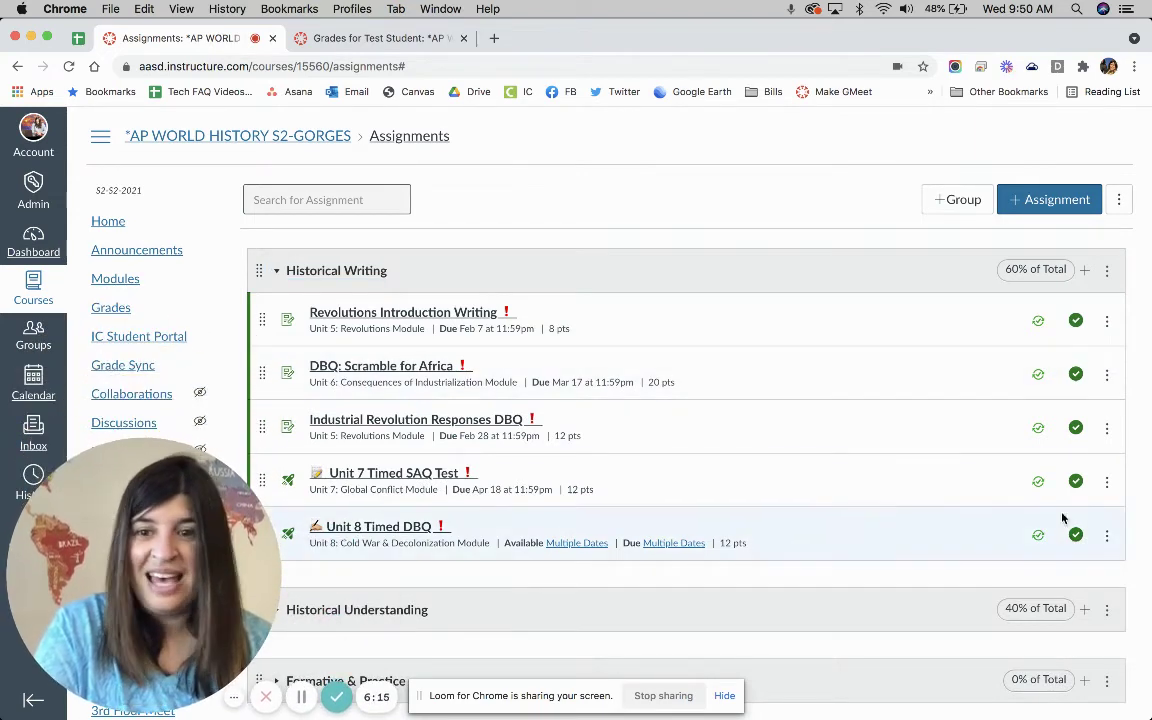
# Use Move To to place Unit 7 Timed SAQ Test in Historical Writing after Industrial Revolution Responses DBQ
pyautogui.click(1107, 482)
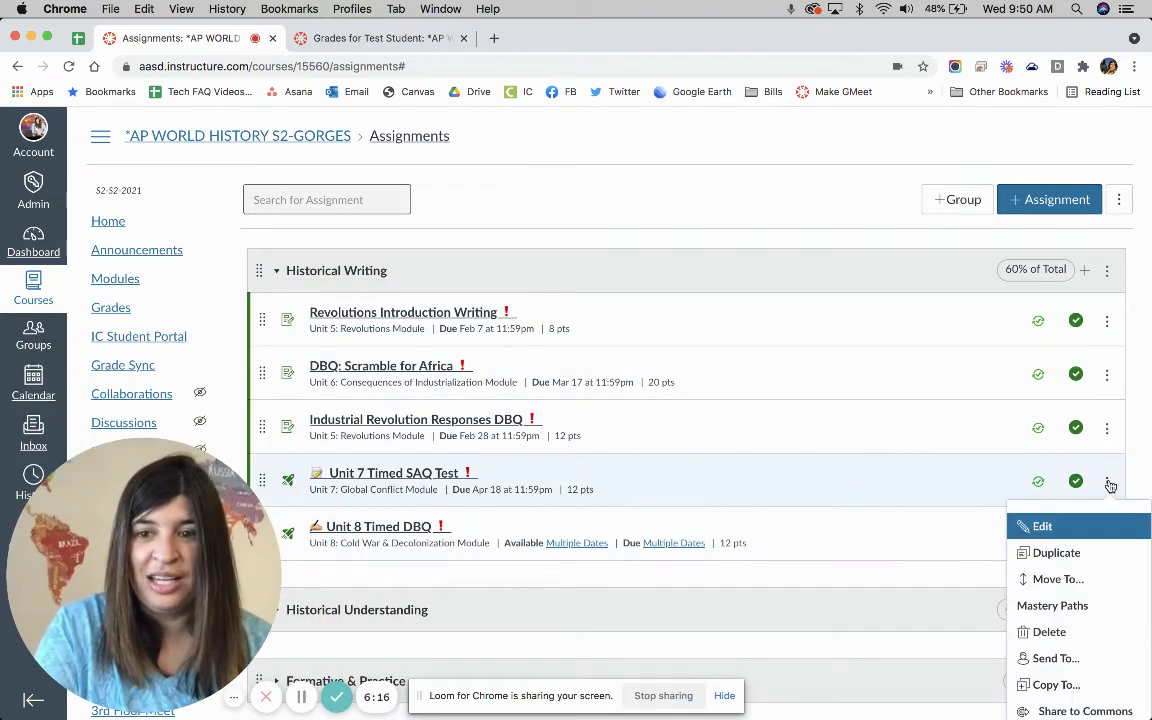
pyautogui.click(1094, 579)
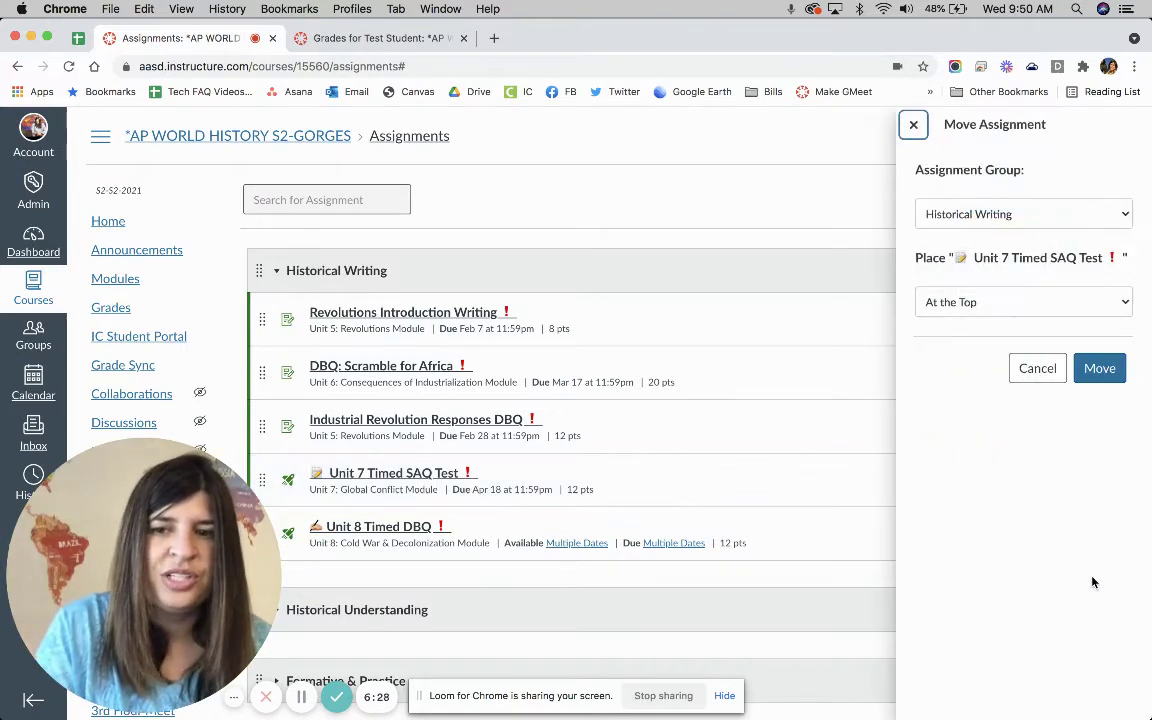
pyautogui.click(1014, 217)
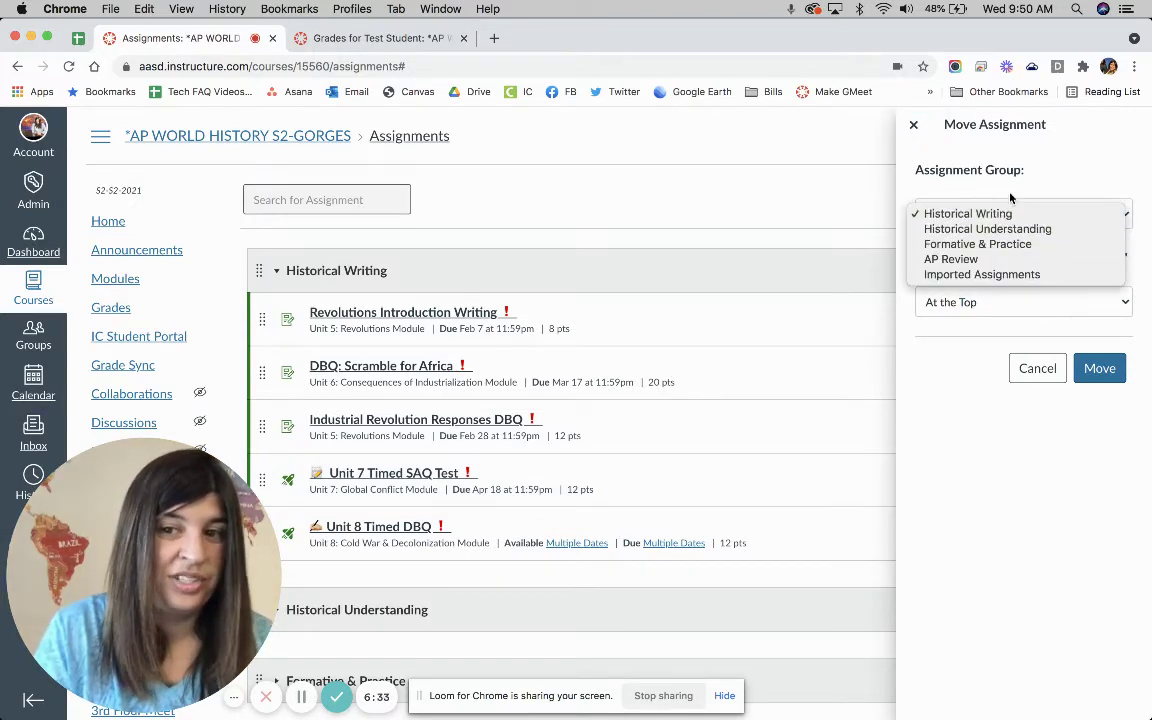
pyautogui.click(1005, 213)
pyautogui.click(990, 301)
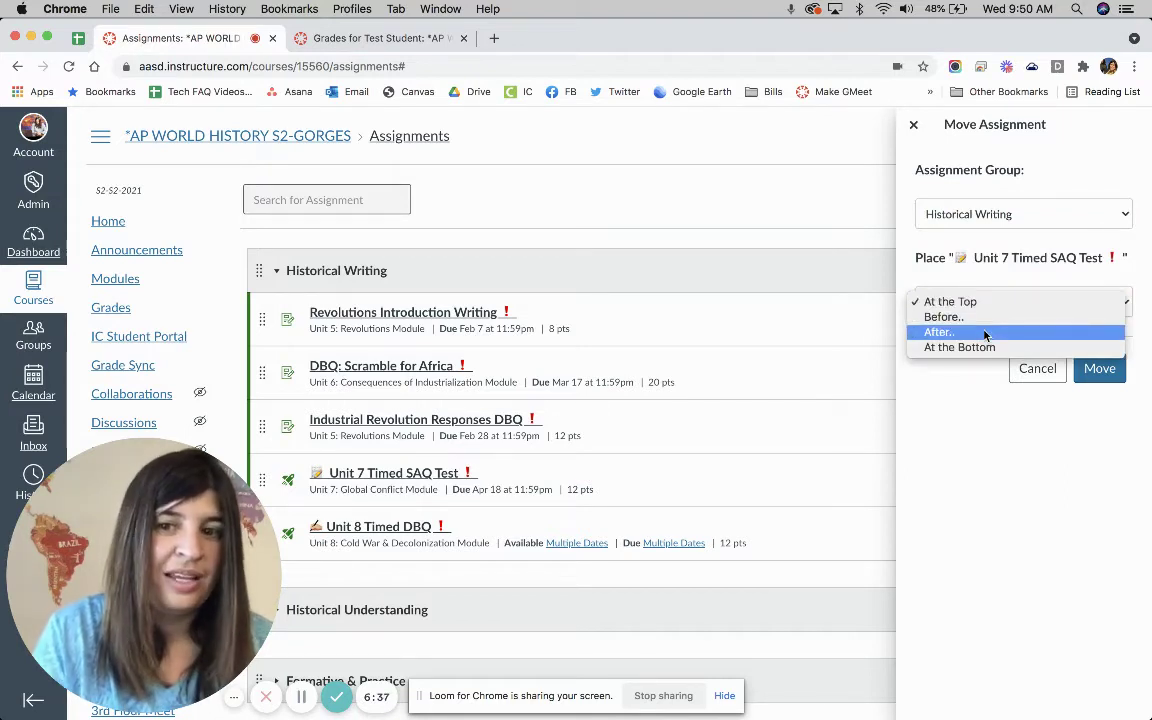
pyautogui.click(985, 333)
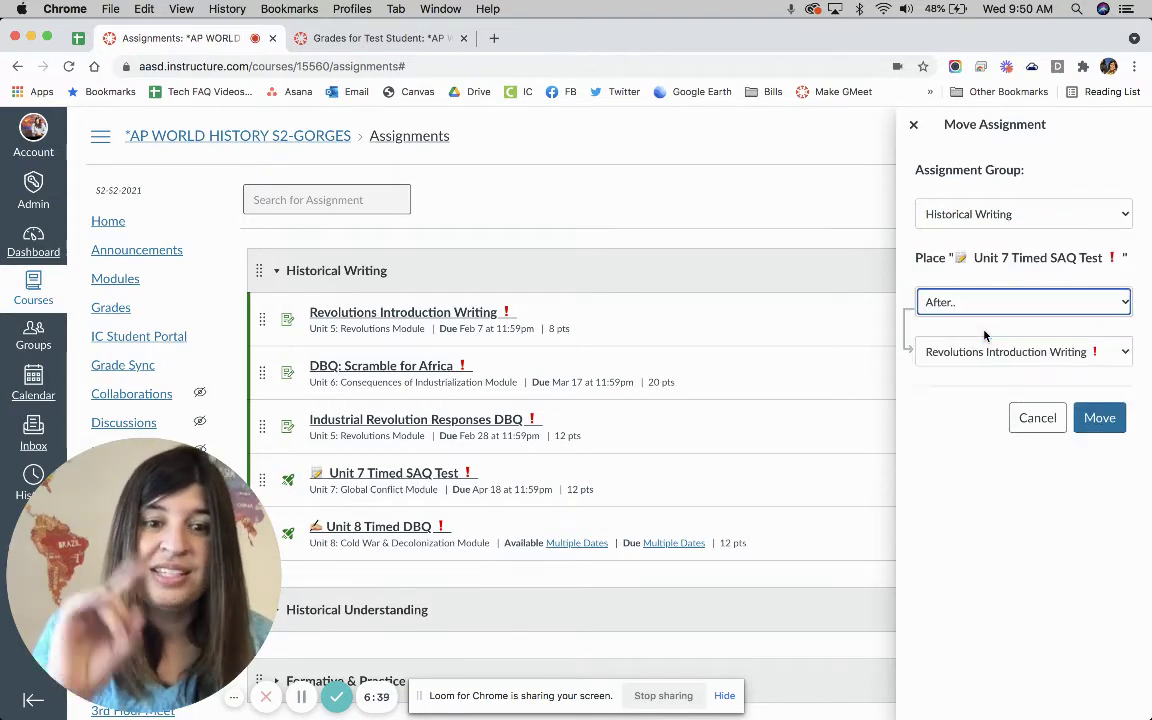
pyautogui.click(991, 355)
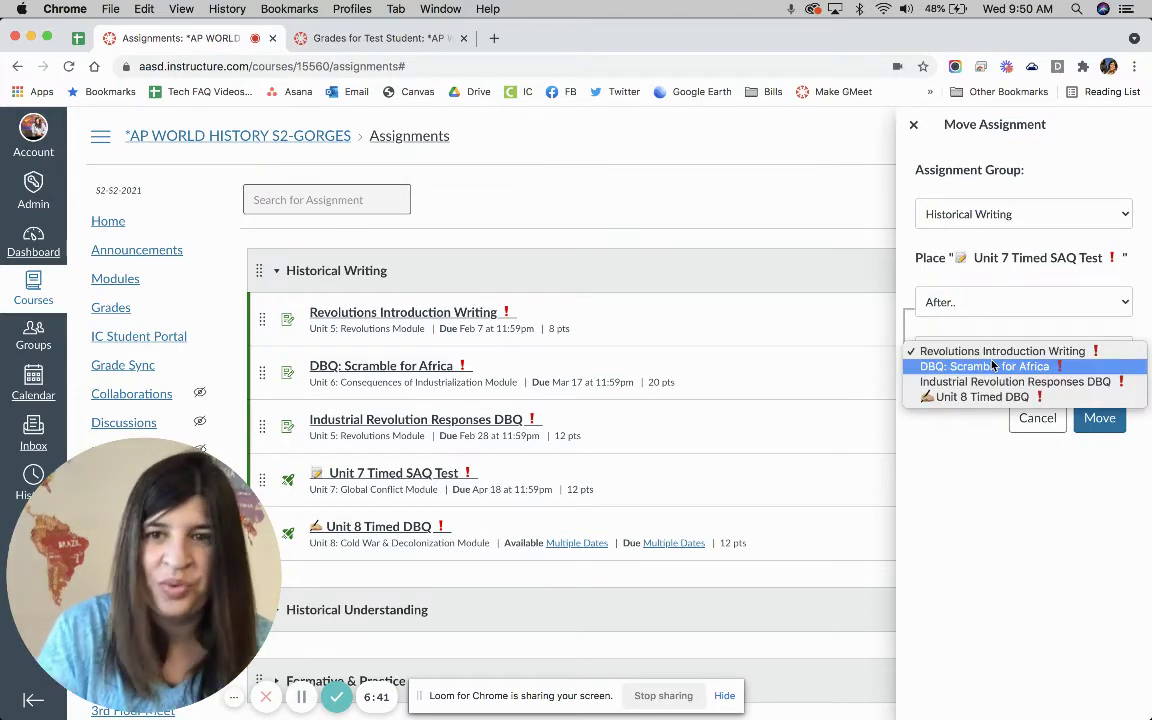
pyautogui.click(1000, 381)
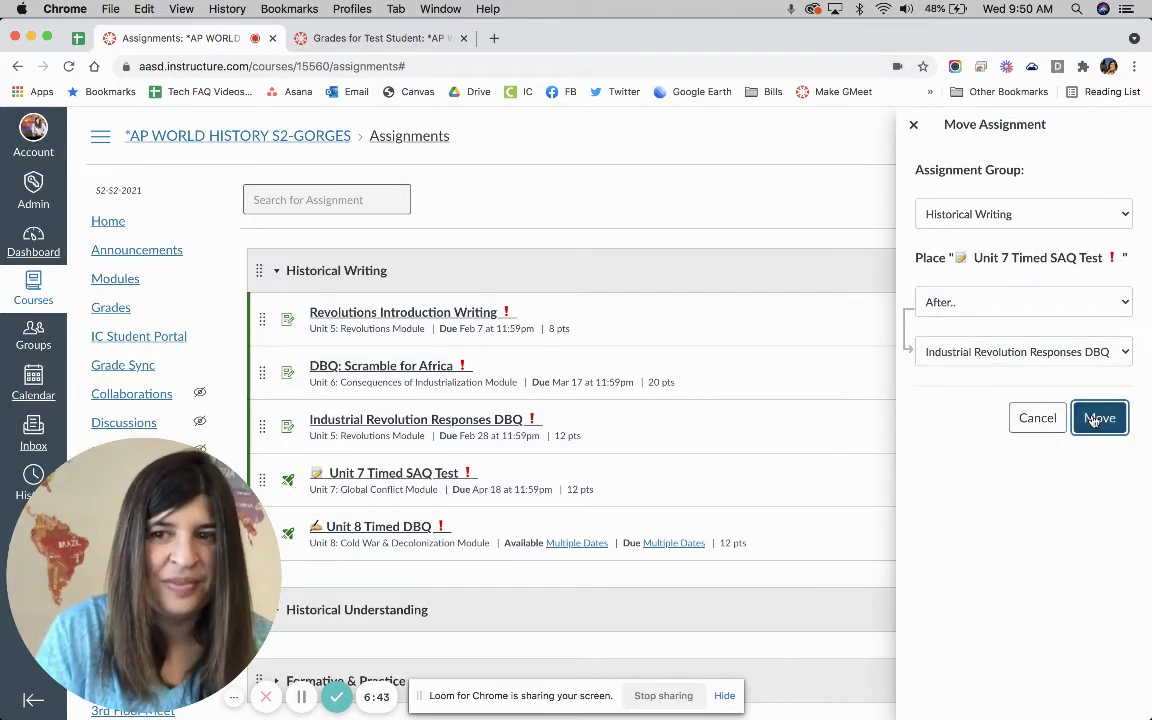
pyautogui.click(1099, 418)
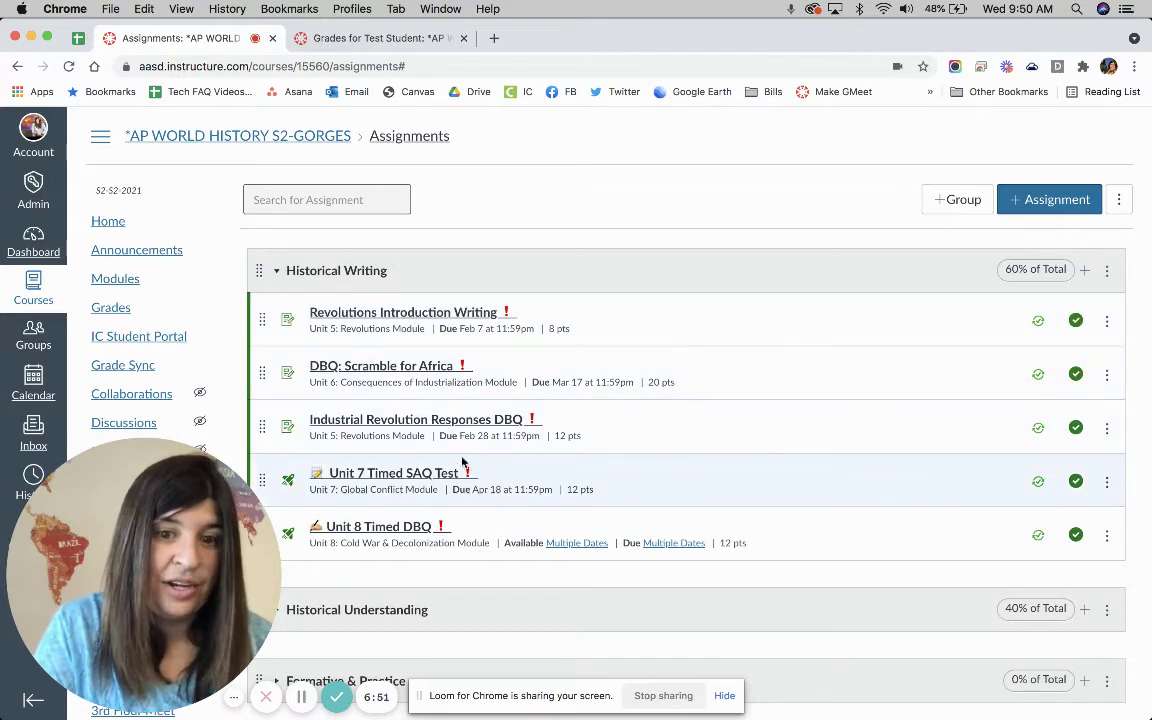
# Move Industrial Revolution Responses DBQ back above DBQ: Scramble for Africa and collapse the Historical Writing group
pyautogui.moveTo(262, 431); pyautogui.dragTo(262, 379)
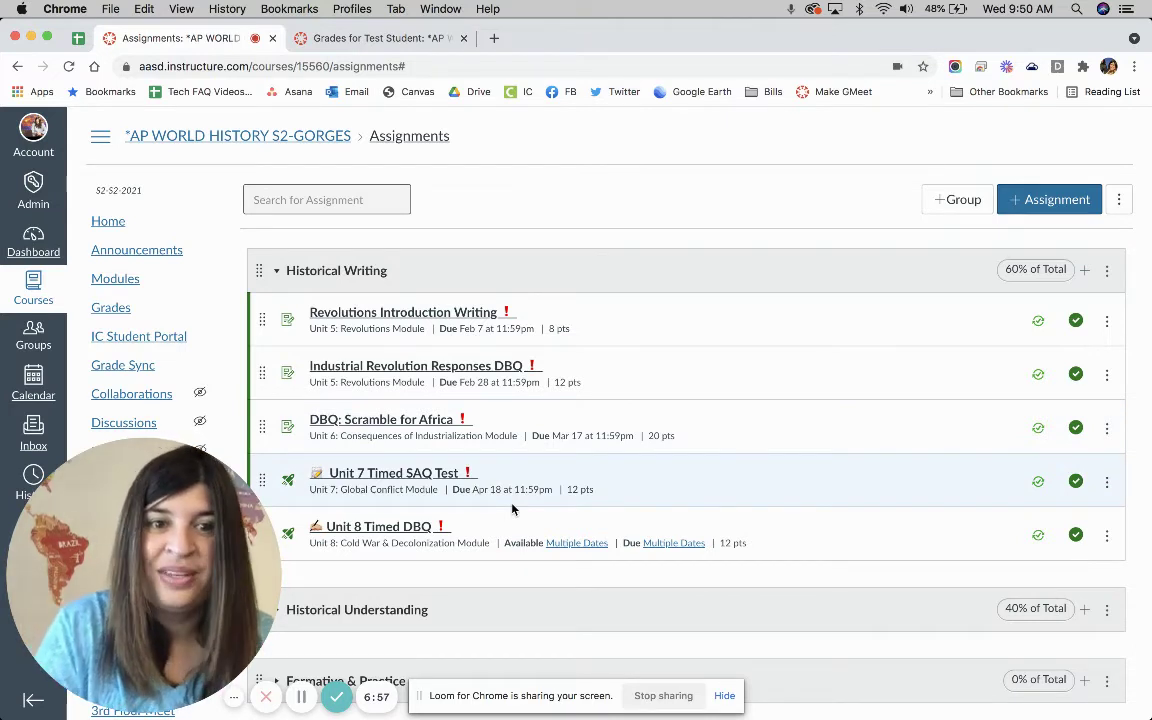
pyautogui.click(277, 271)
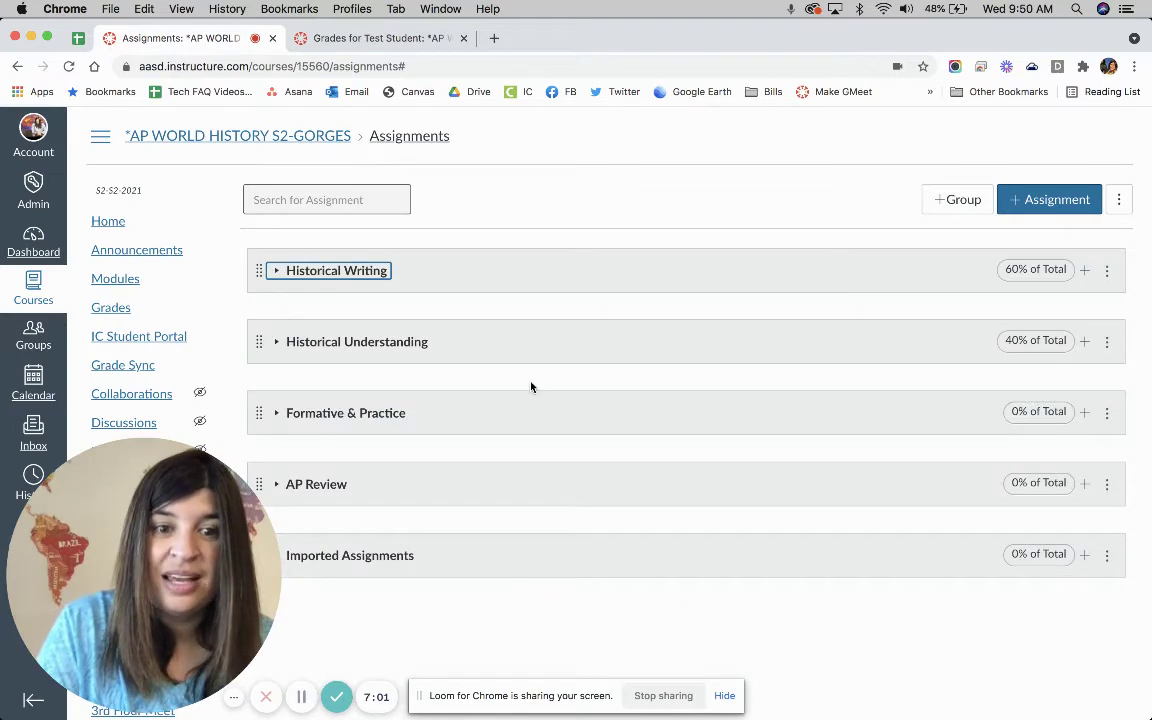
# Expand Imported Assignments and open the full edit page of the 8.8 End of Cold War EdPuzzle assignment
pyautogui.scroll(-1, 532, 386)
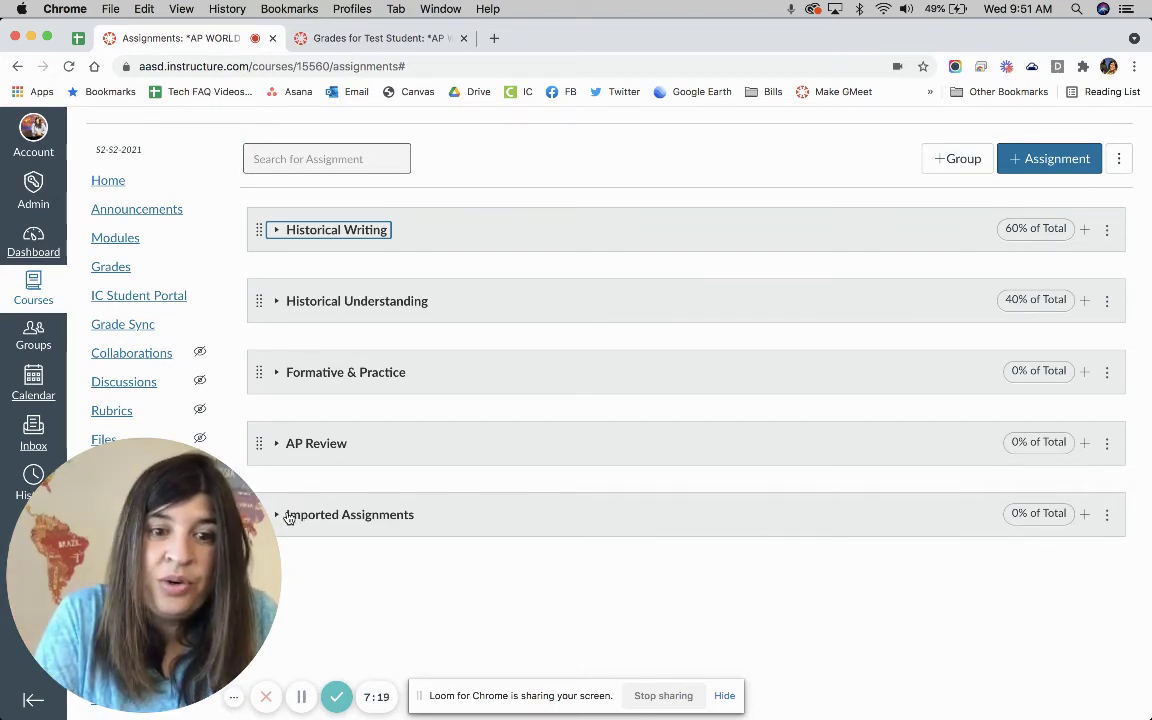
pyautogui.click(283, 515)
pyautogui.scroll(-5, 535, 550)
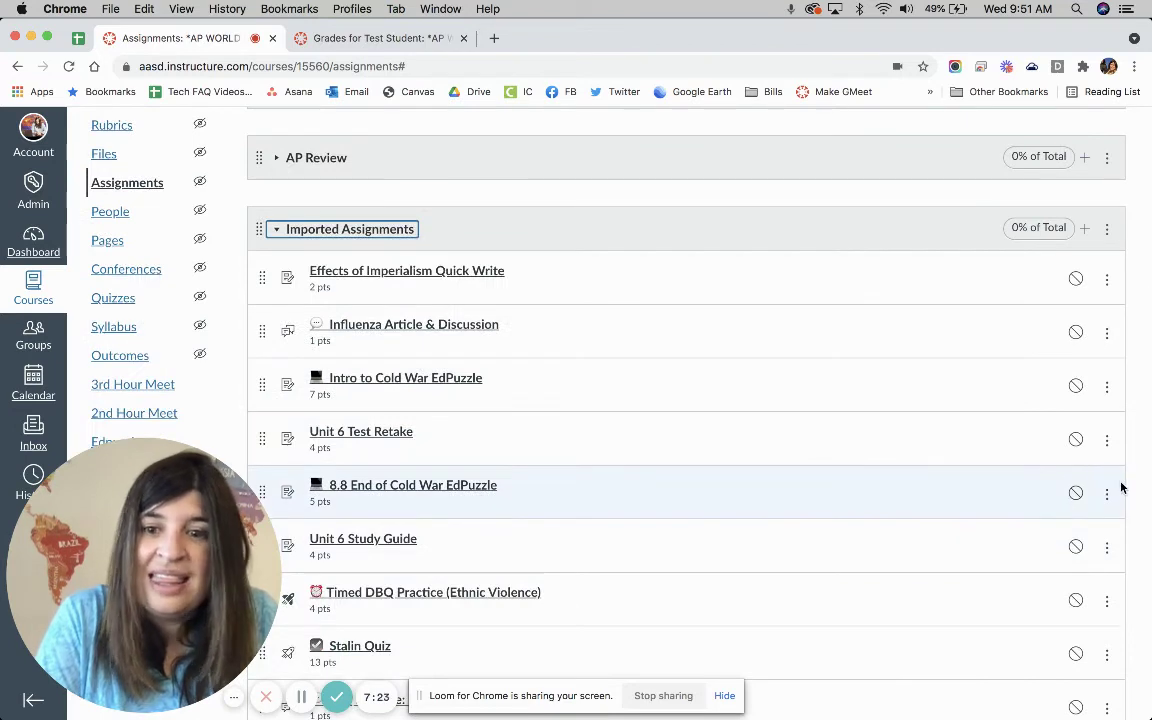
pyautogui.click(1107, 493)
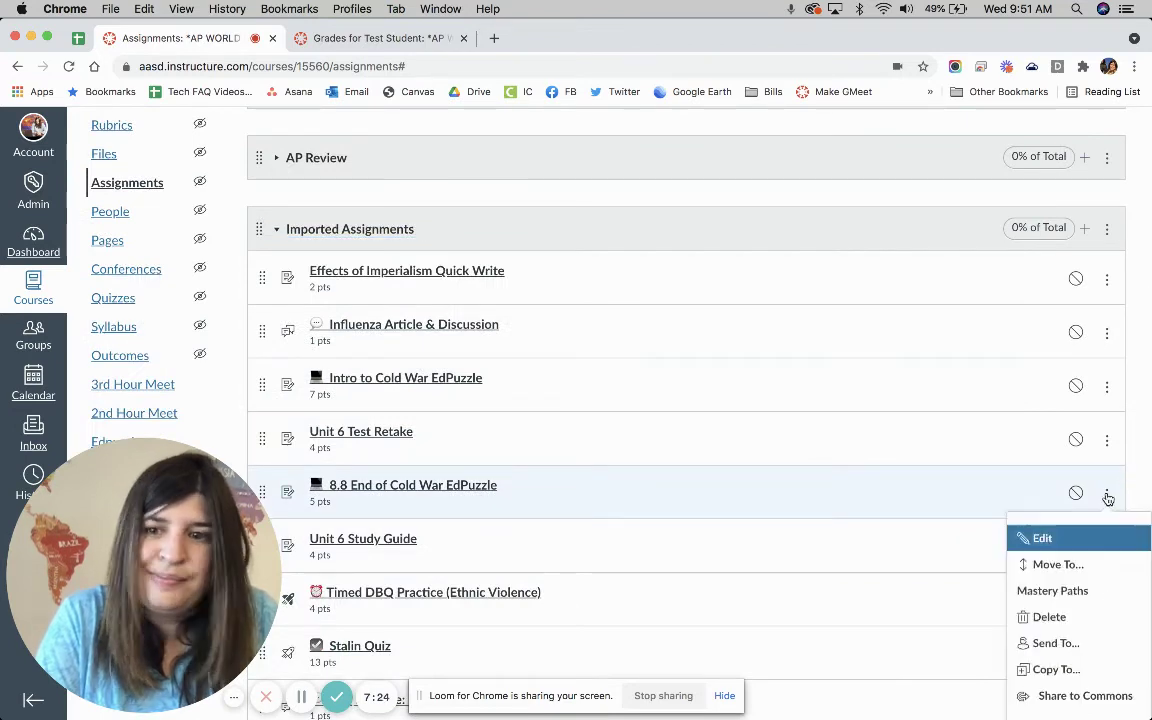
pyautogui.click(1070, 541)
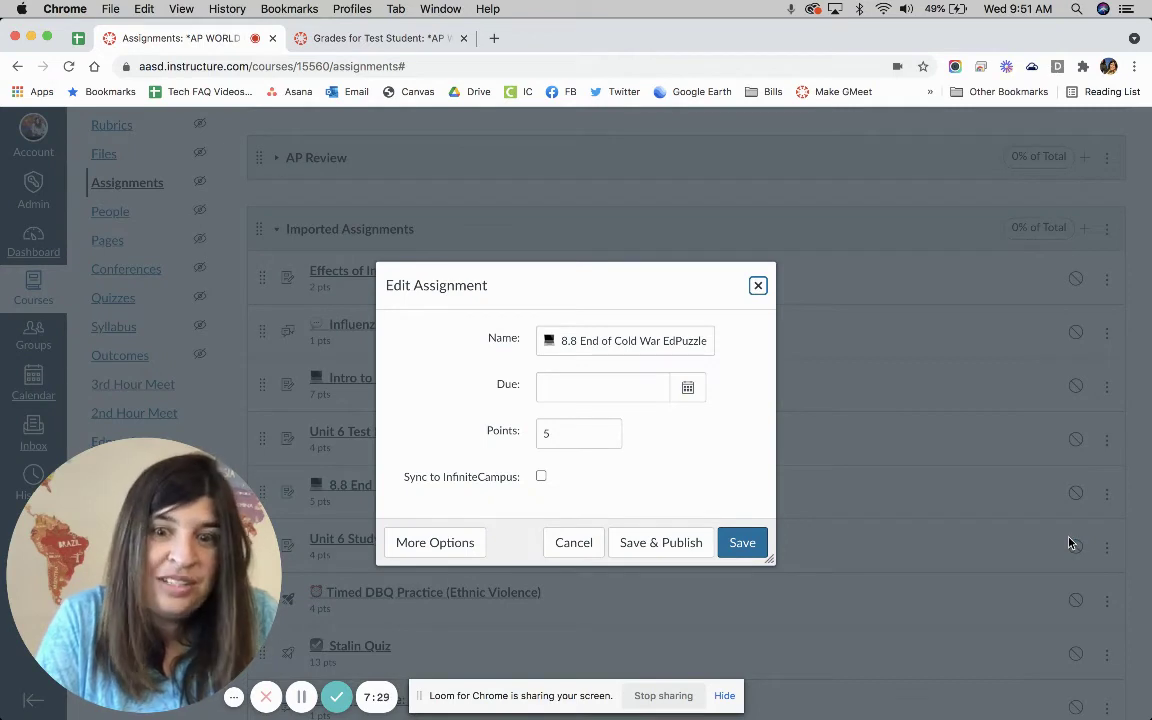
pyautogui.click(460, 542)
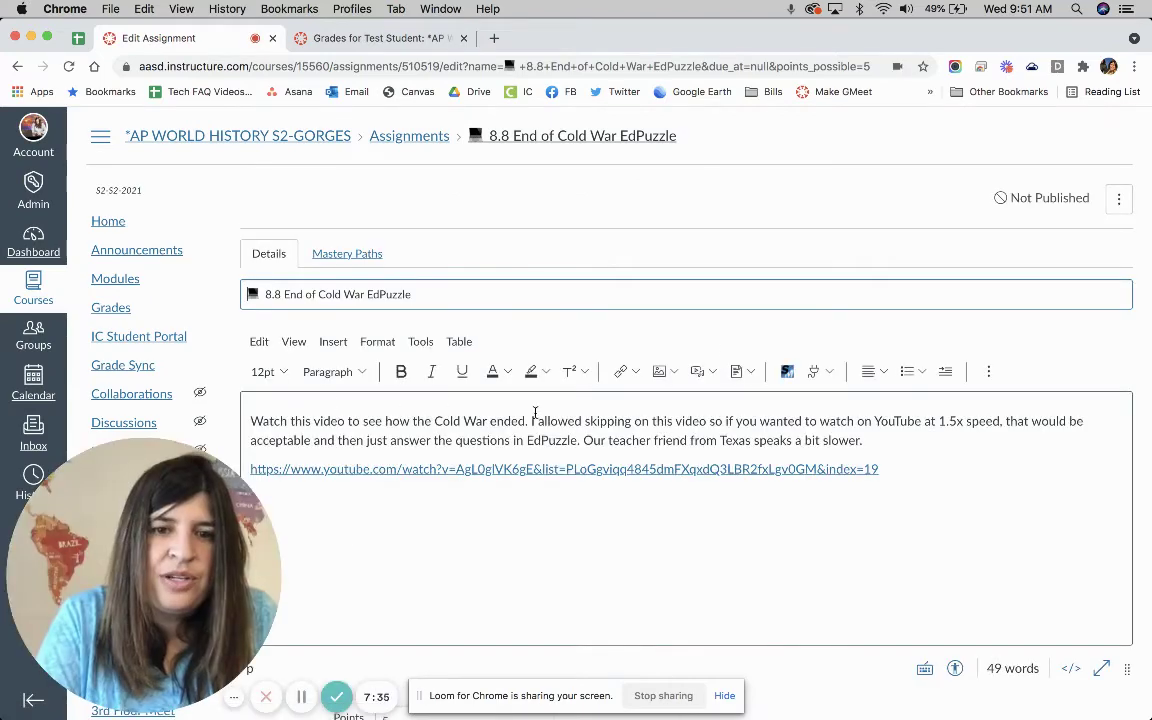
# Choose Formative & Practice as the assignment group, look over the remaining assignment settings, and cancel the edit without saving
pyautogui.scroll(-3, 535, 412)
pyautogui.scroll(-3, 535, 412)
pyautogui.click(463, 406)
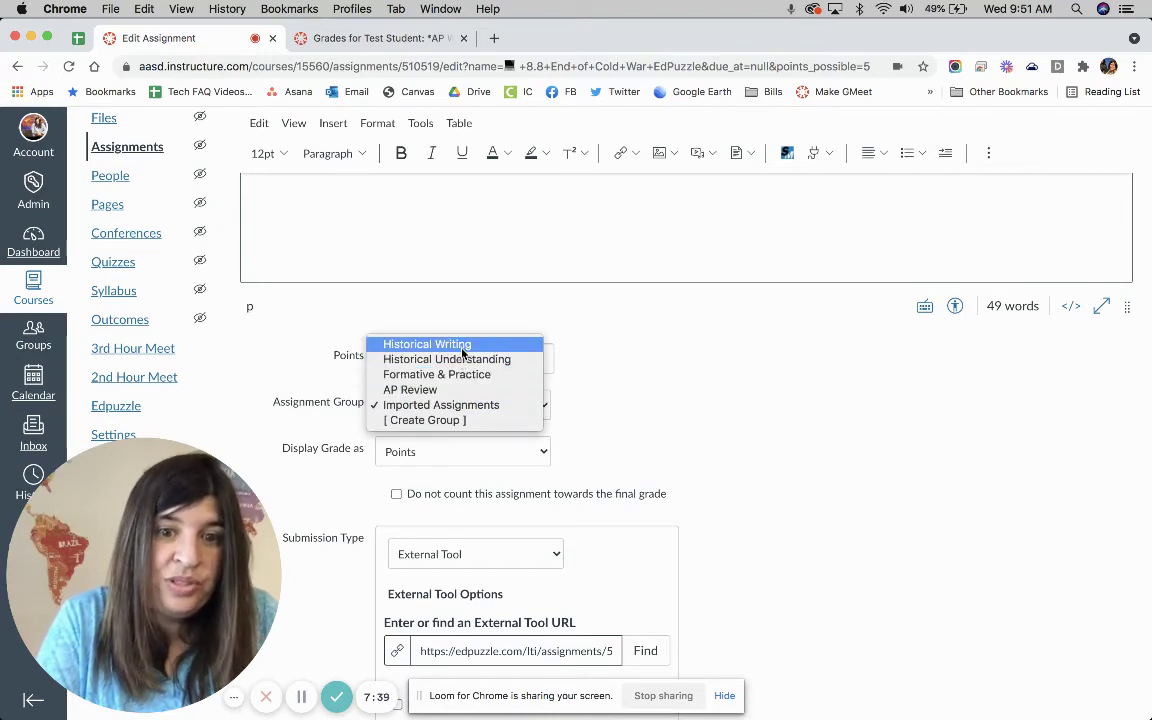
pyautogui.click(462, 375)
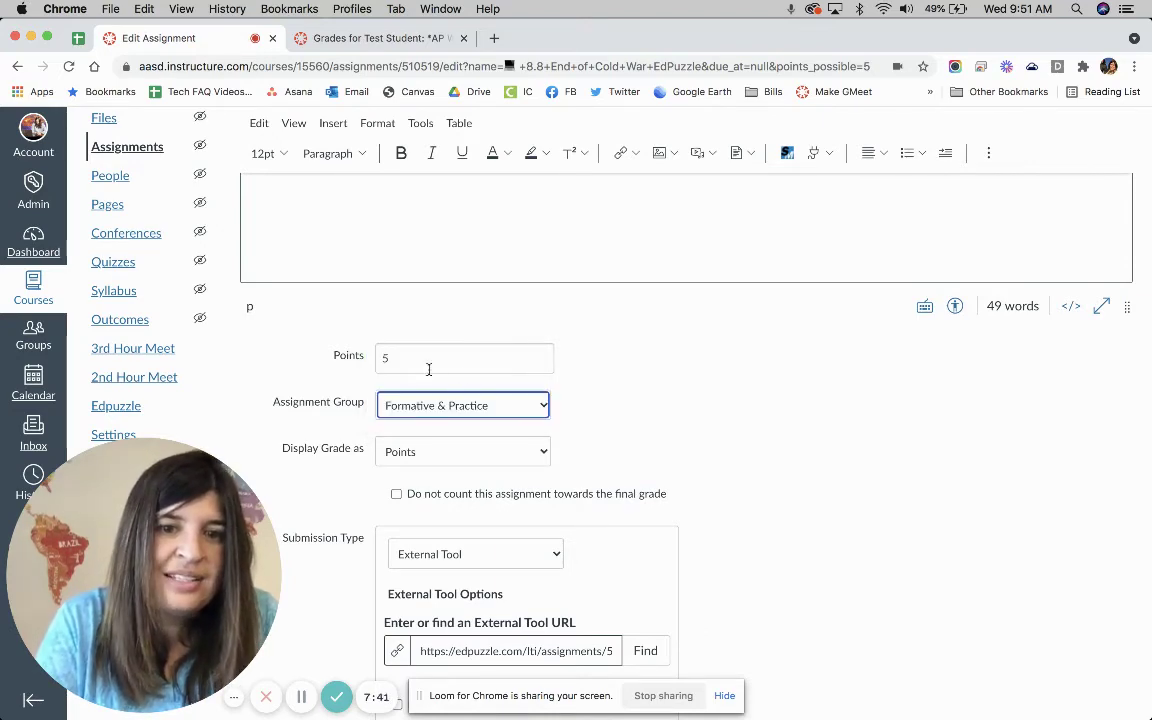
pyautogui.scroll(-10, 614, 407)
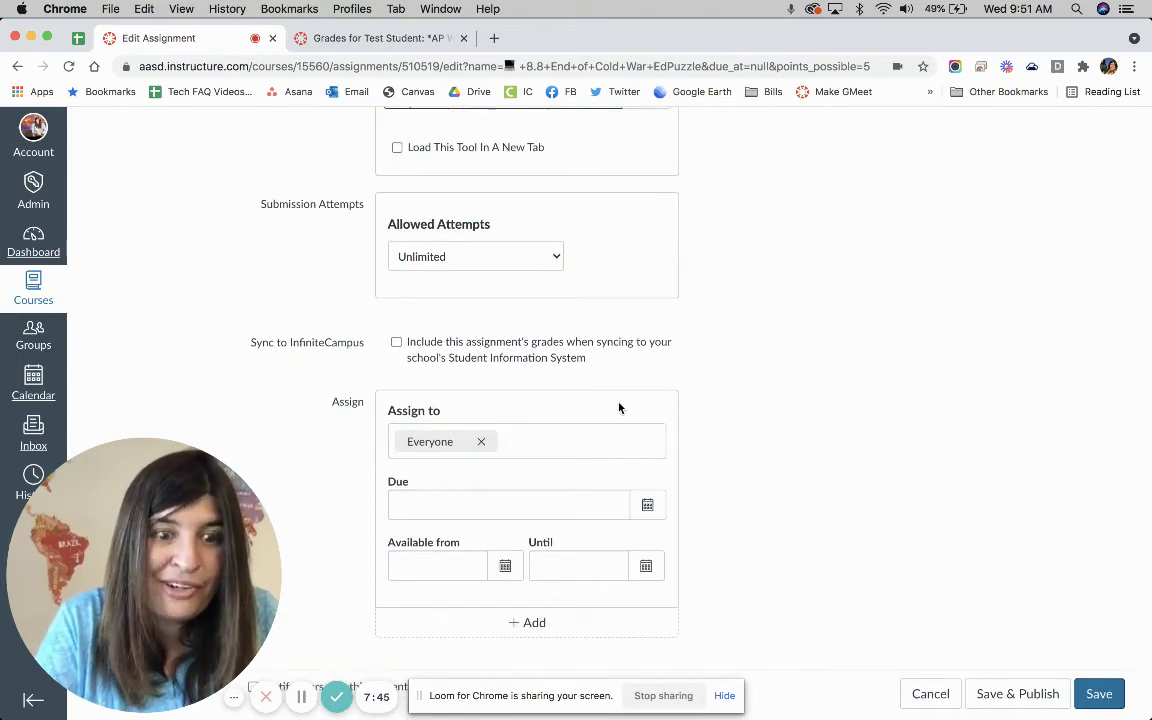
pyautogui.click(932, 693)
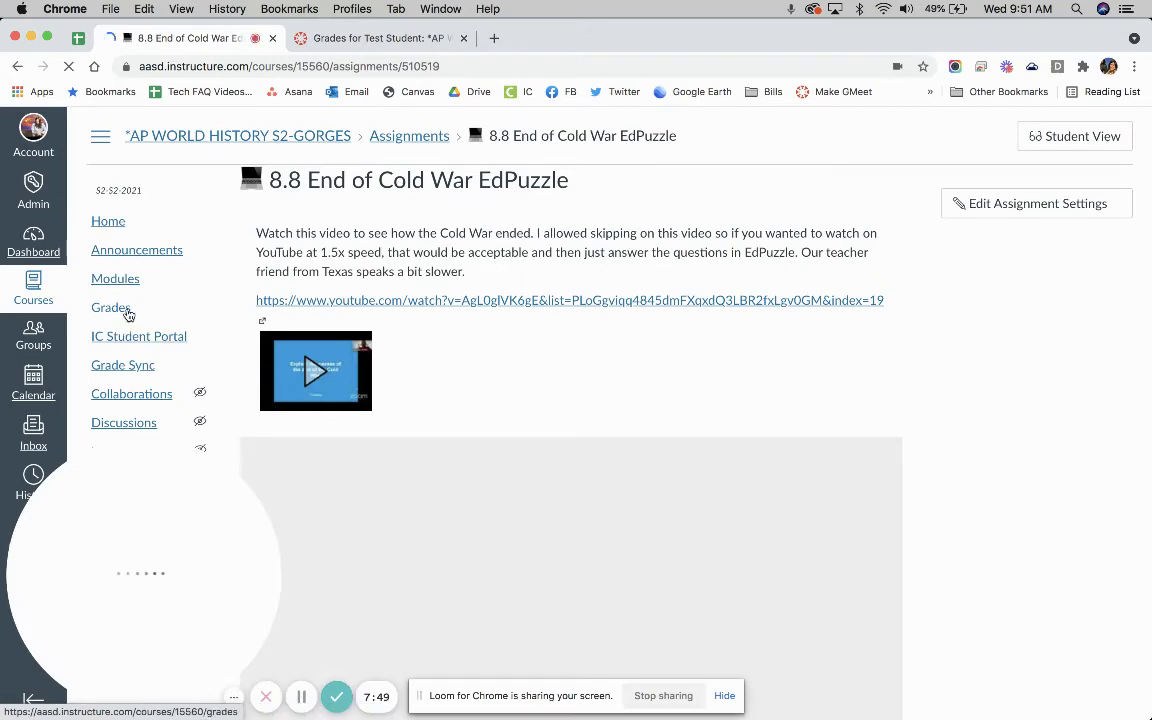
# Return to the Assignments page and try repositioning Effects of Imperialism Quick Write within the Imported Assignments group
pyautogui.scroll(-2, 129, 311)
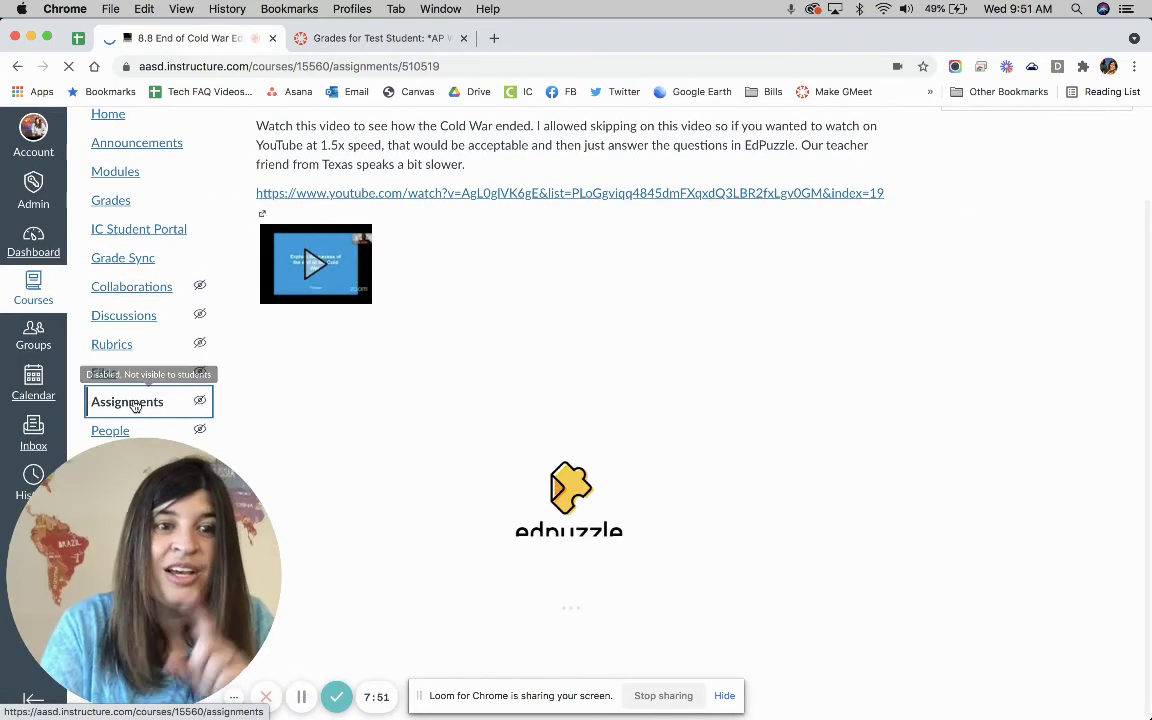
pyautogui.click(129, 402)
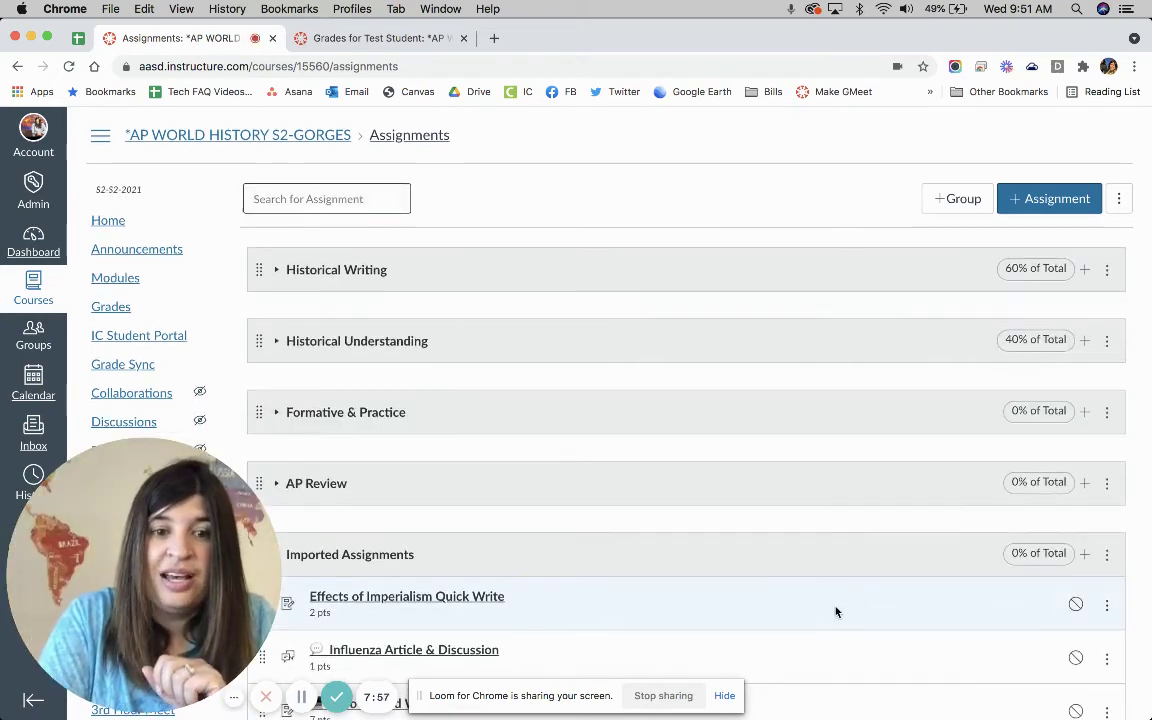
pyautogui.scroll(-5, 836, 609)
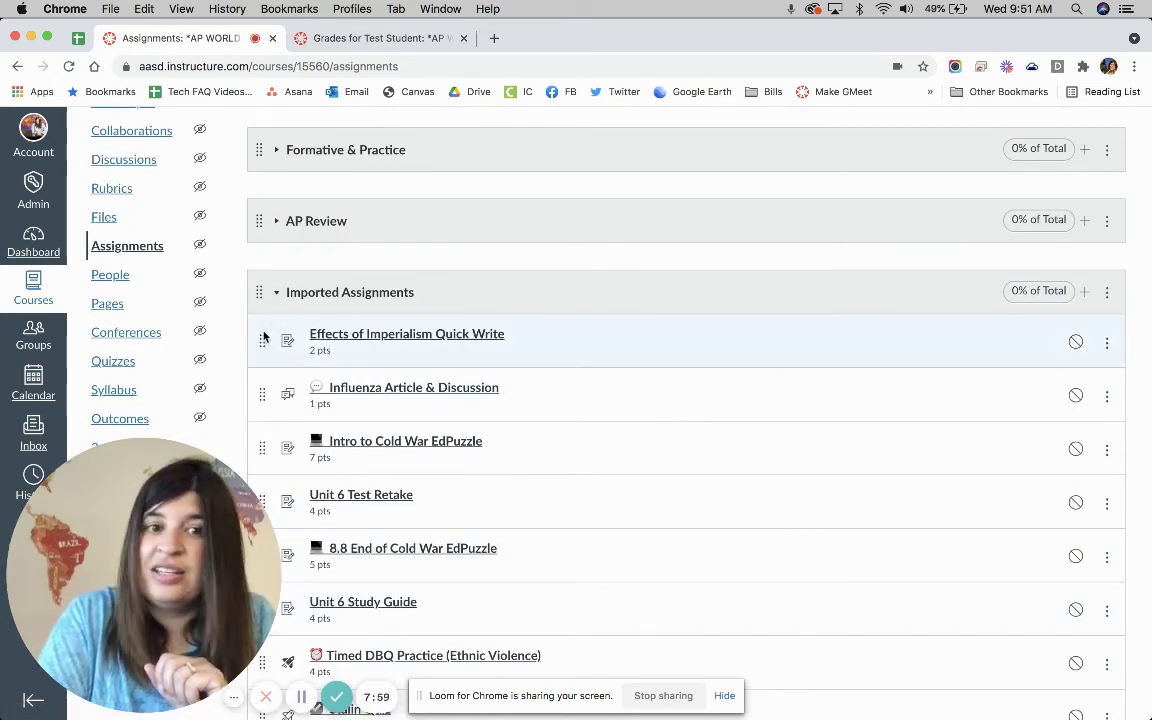
pyautogui.moveTo(261, 340); pyautogui.dragTo(262, 370)
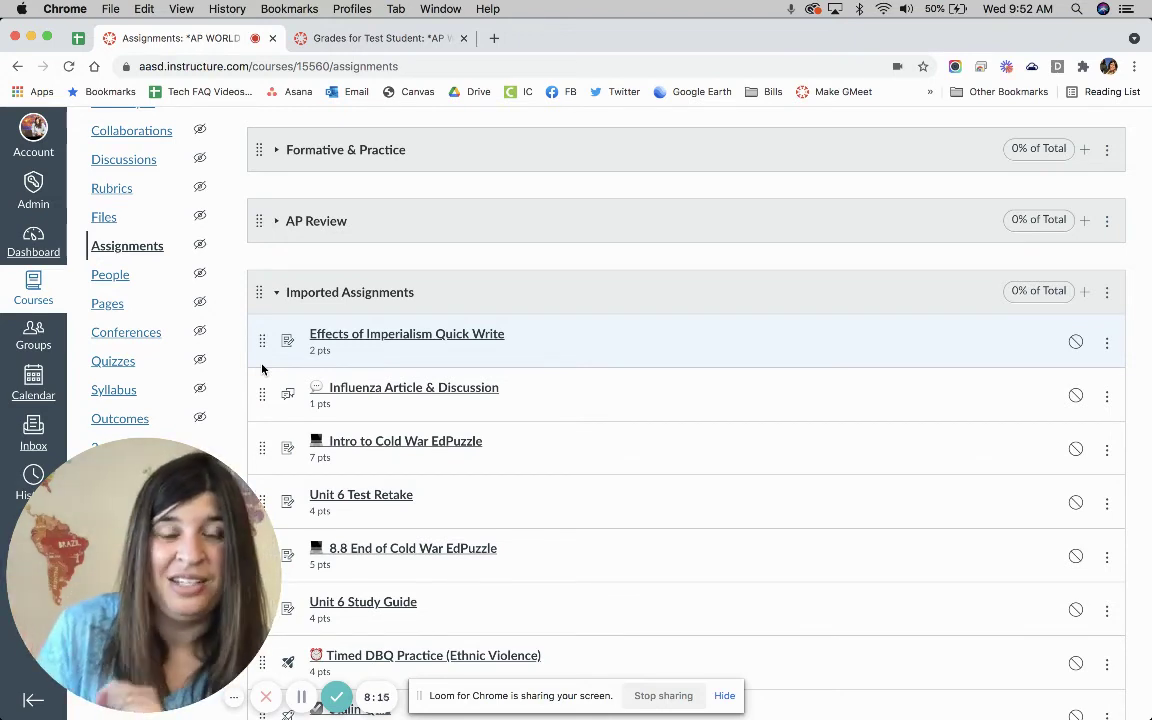
# Collapse the Imported Assignments group and switch back to the test student's grades page
pyautogui.click(277, 292)
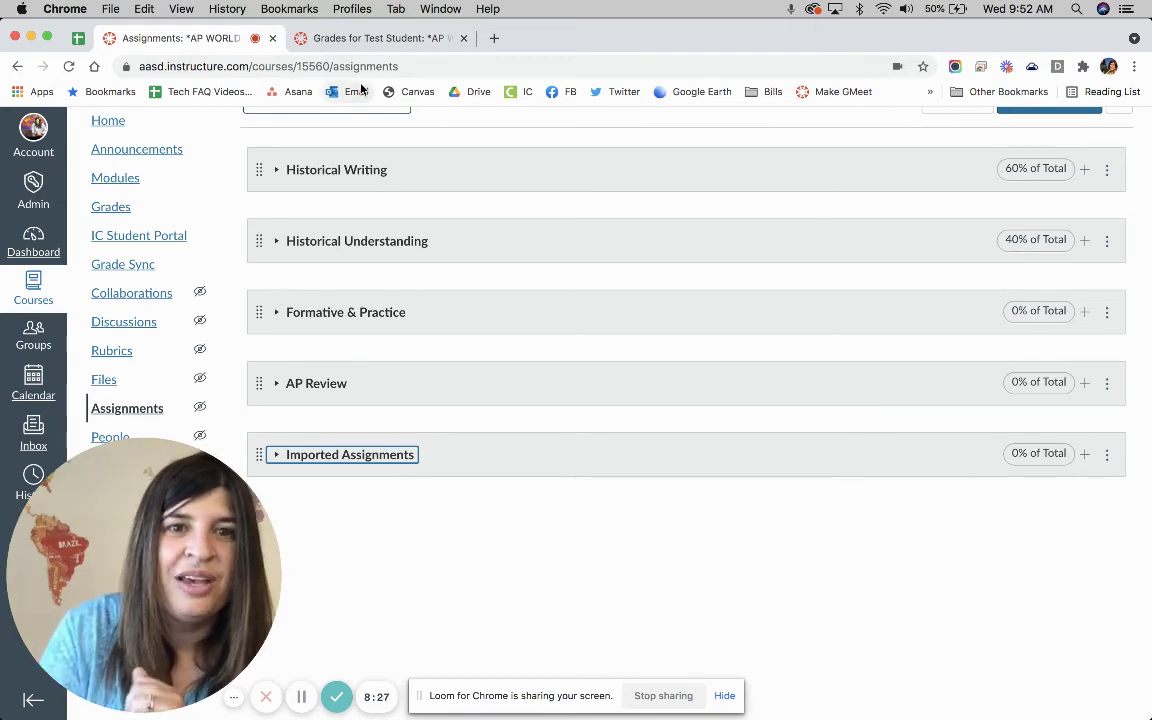
pyautogui.click(368, 40)
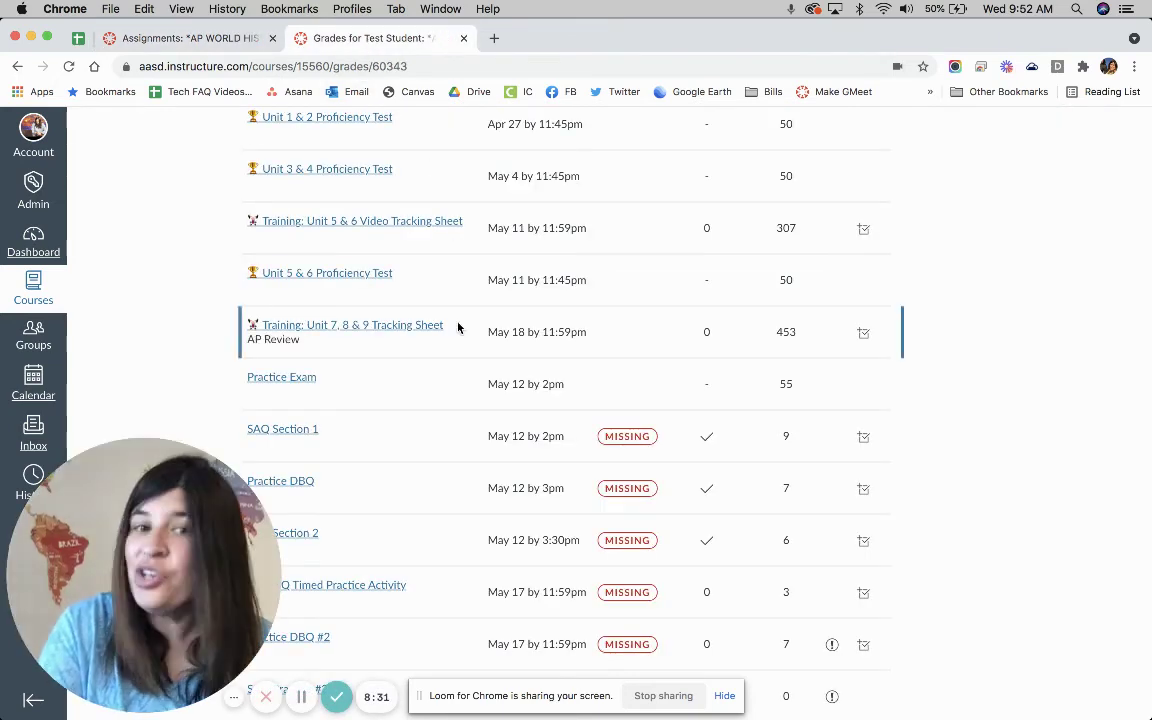
# Review how the assignments are ordered by group in the test student's grades list, and return to the Assignments page
pyautogui.scroll(10, 458, 327)
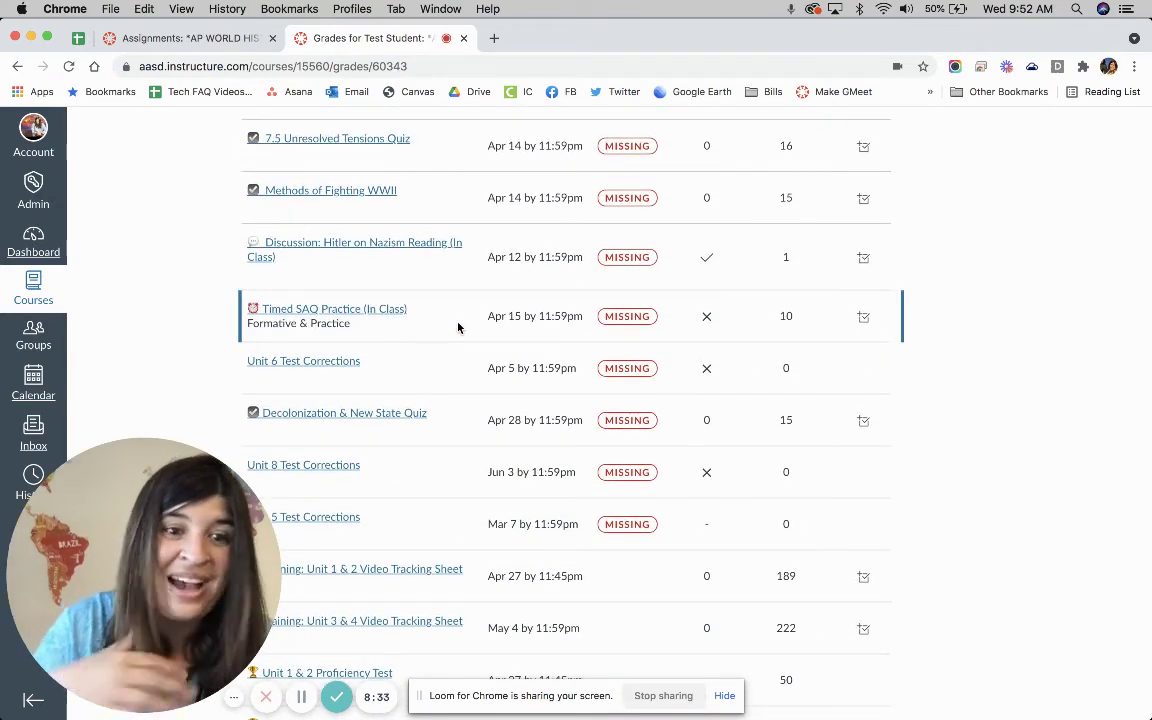
pyautogui.scroll(4, 458, 327)
pyautogui.scroll(6, 458, 327)
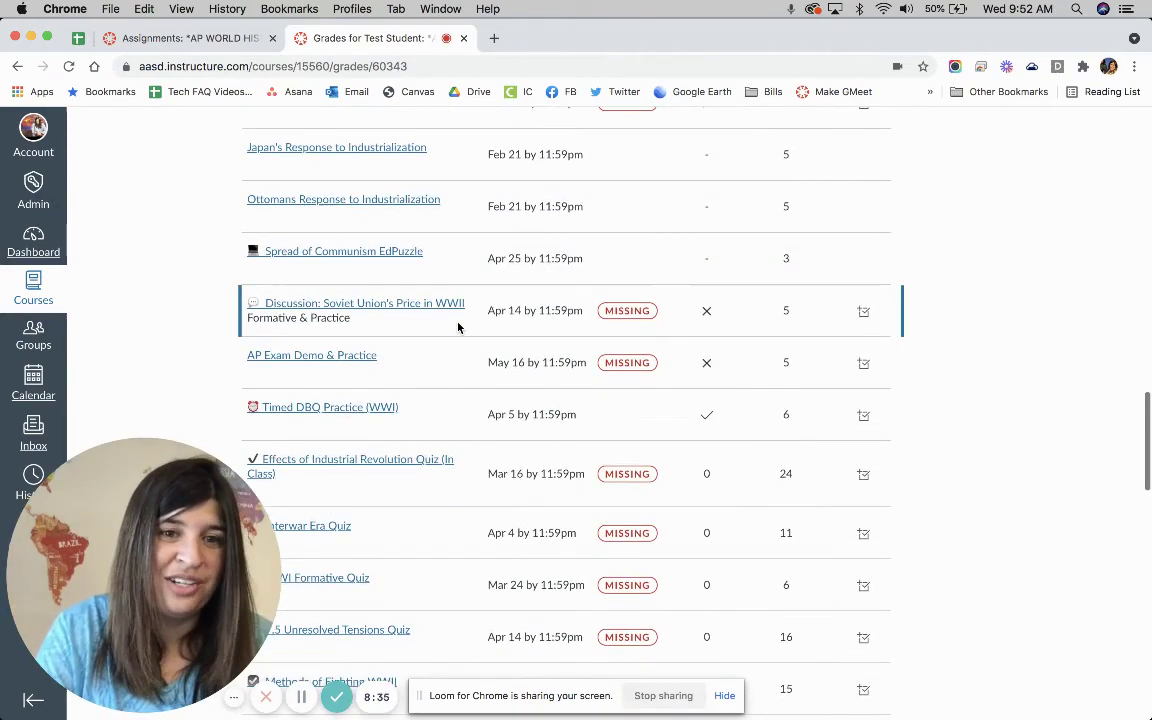
pyautogui.scroll(6, 458, 327)
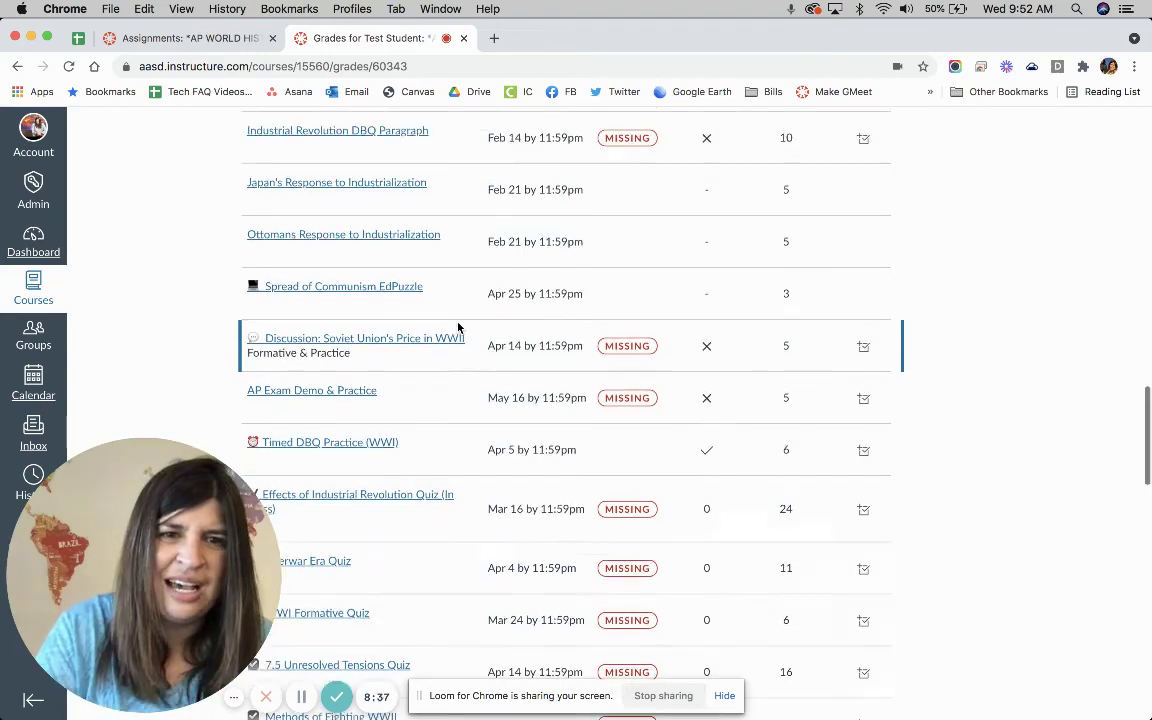
pyautogui.scroll(20, 458, 327)
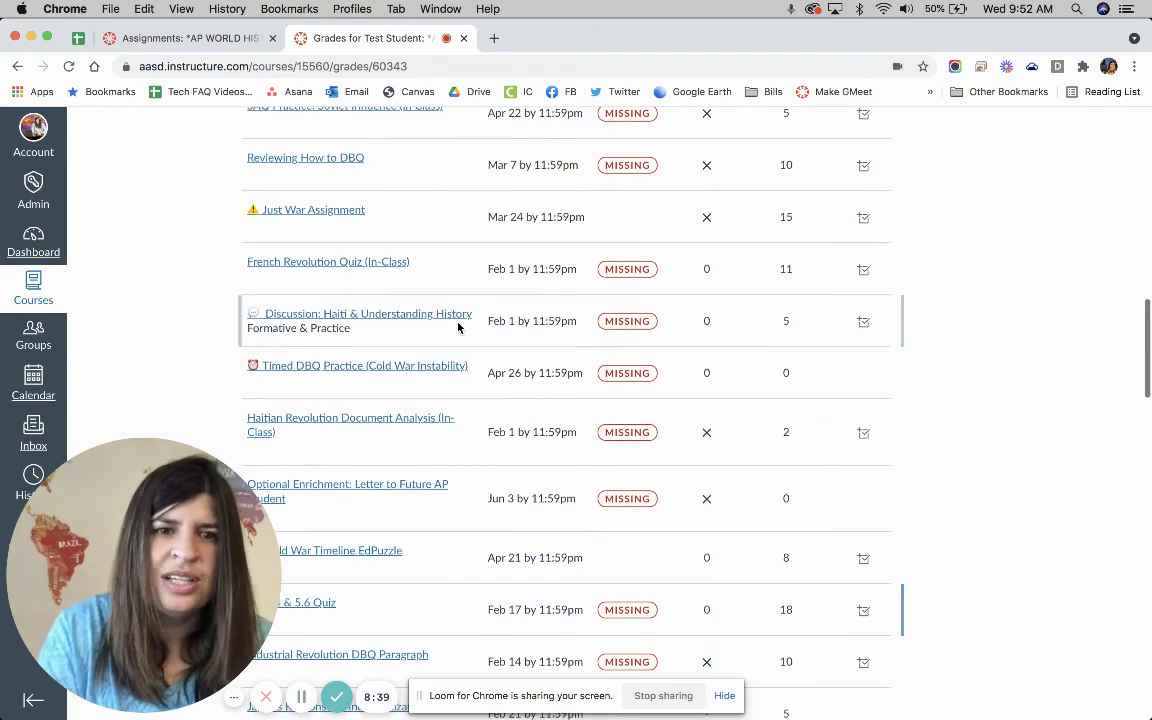
pyautogui.scroll(1, 458, 327)
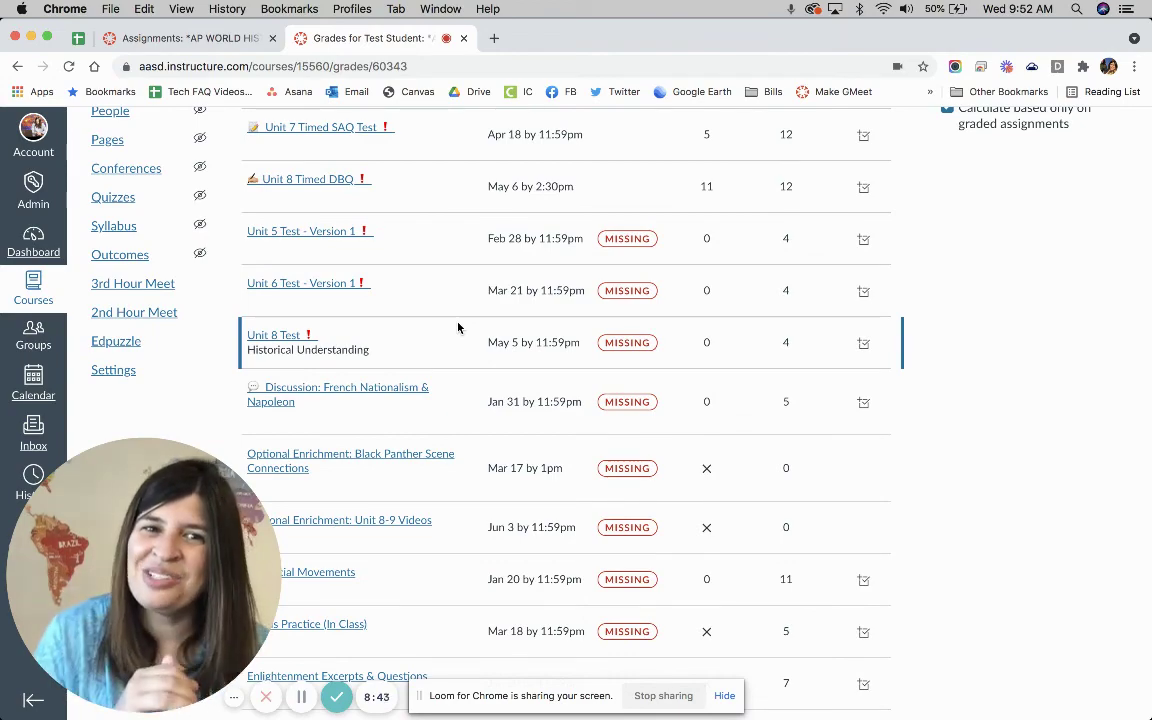
pyautogui.scroll(4, 458, 327)
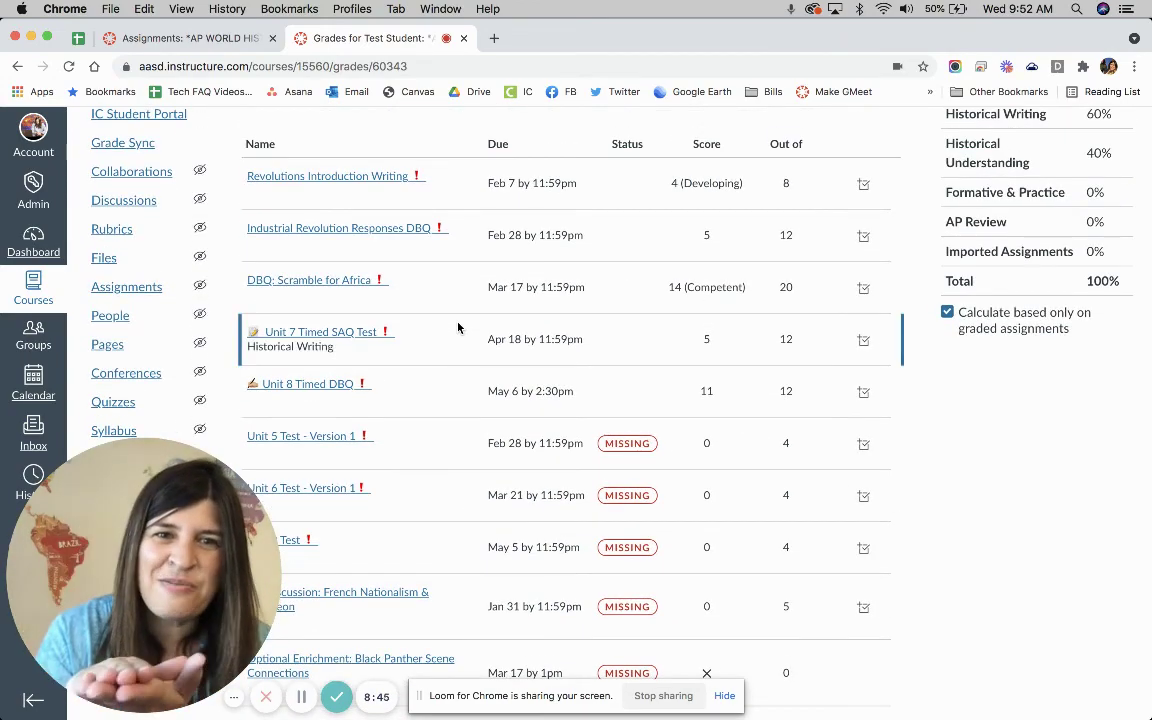
pyautogui.scroll(-8, 458, 327)
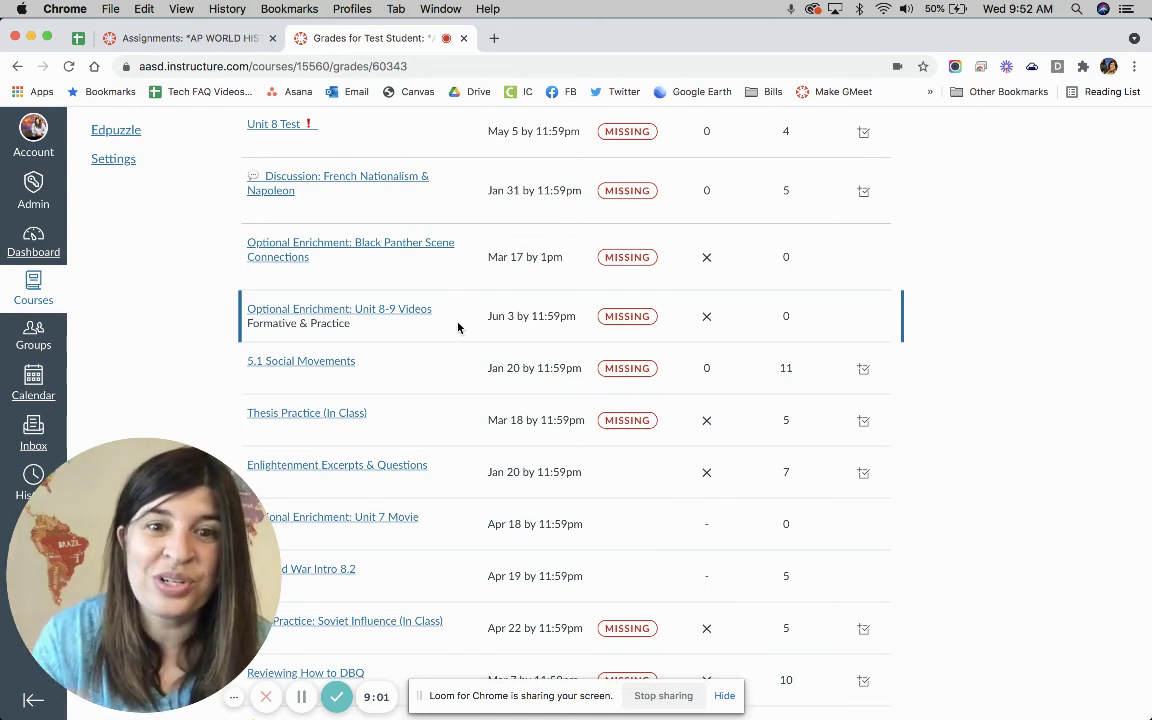
pyautogui.scroll(10, 458, 327)
pyautogui.click(204, 40)
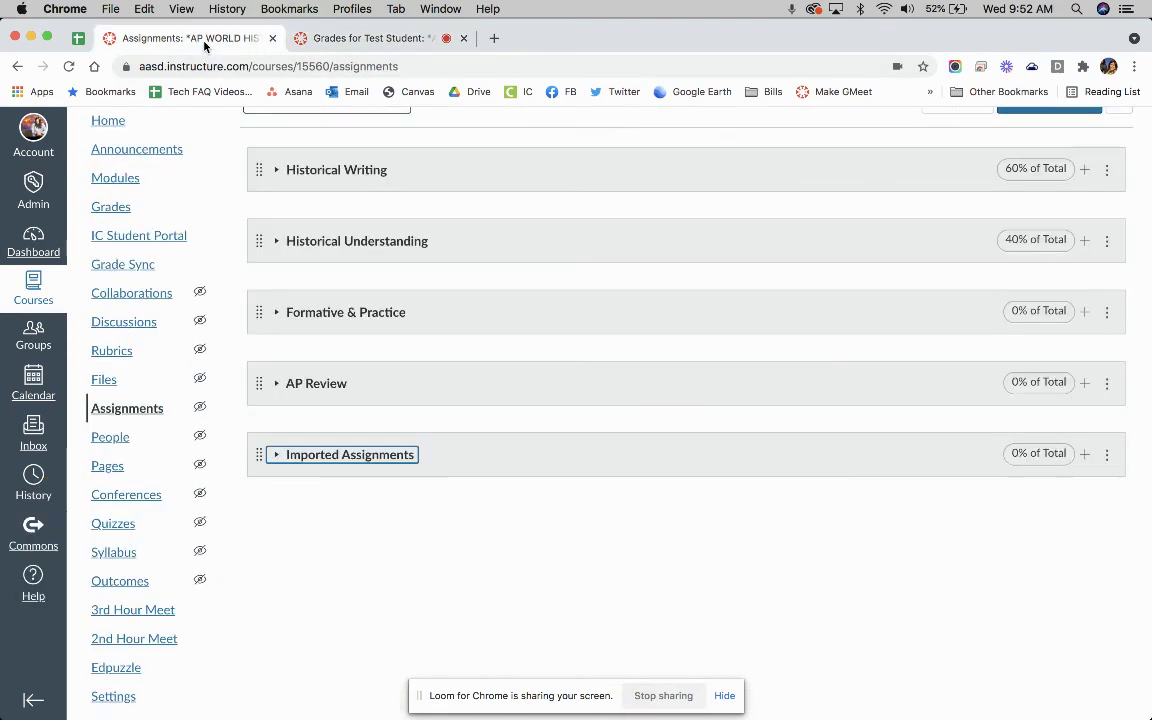